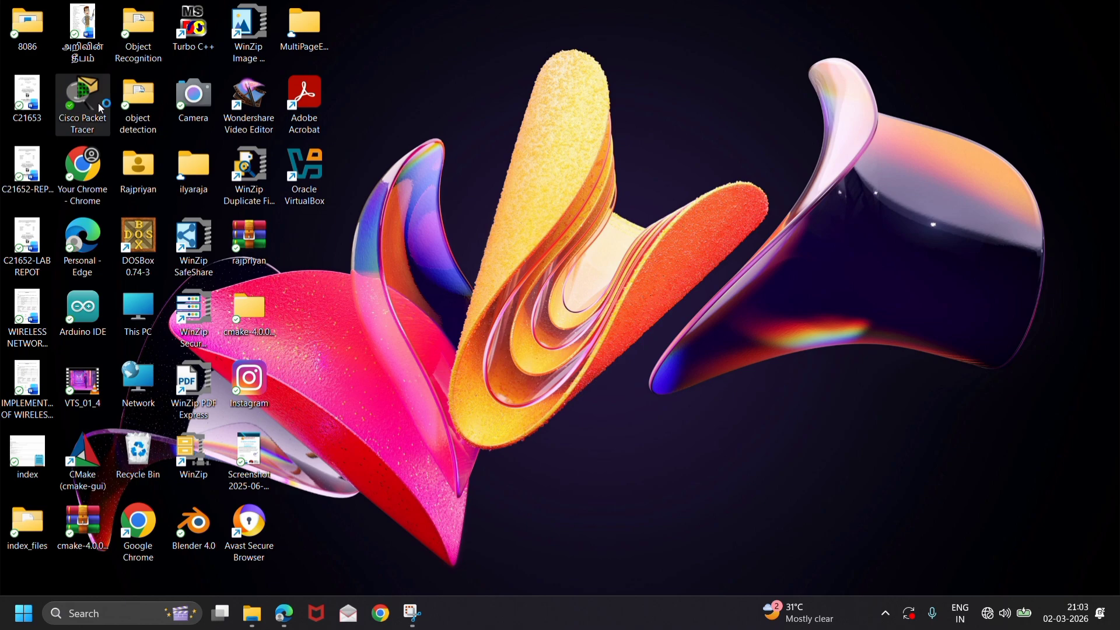
# Launch Cisco Packet Tracer and place a 2911 router in the upper-left area of the logical workspace.
pyautogui.doubleClick(100, 107)
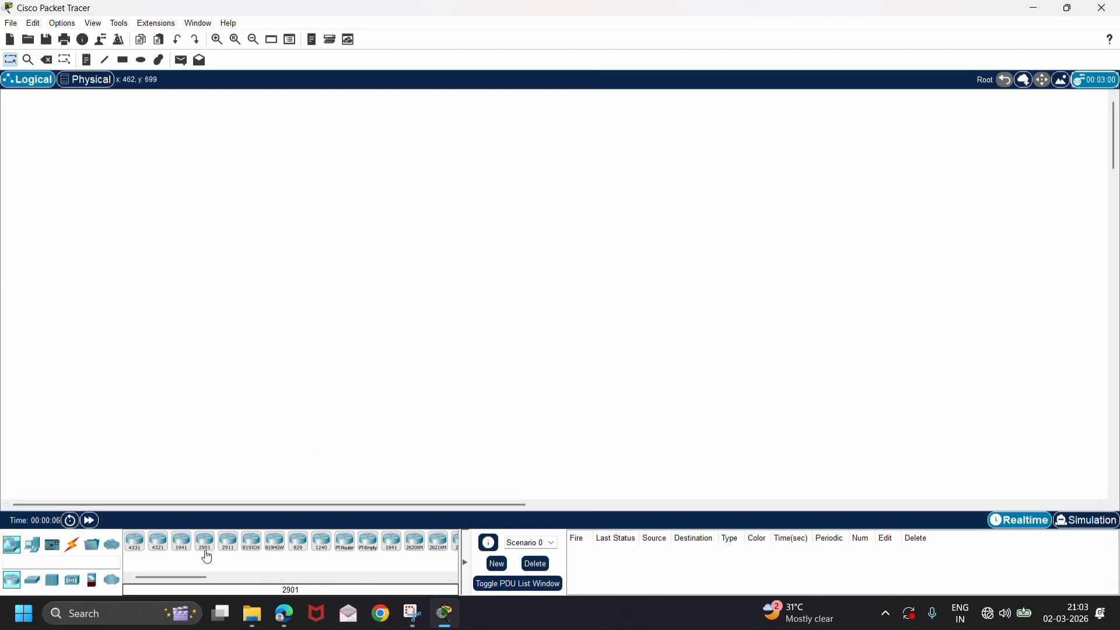
pyautogui.click(227, 541)
pyautogui.click(226, 213)
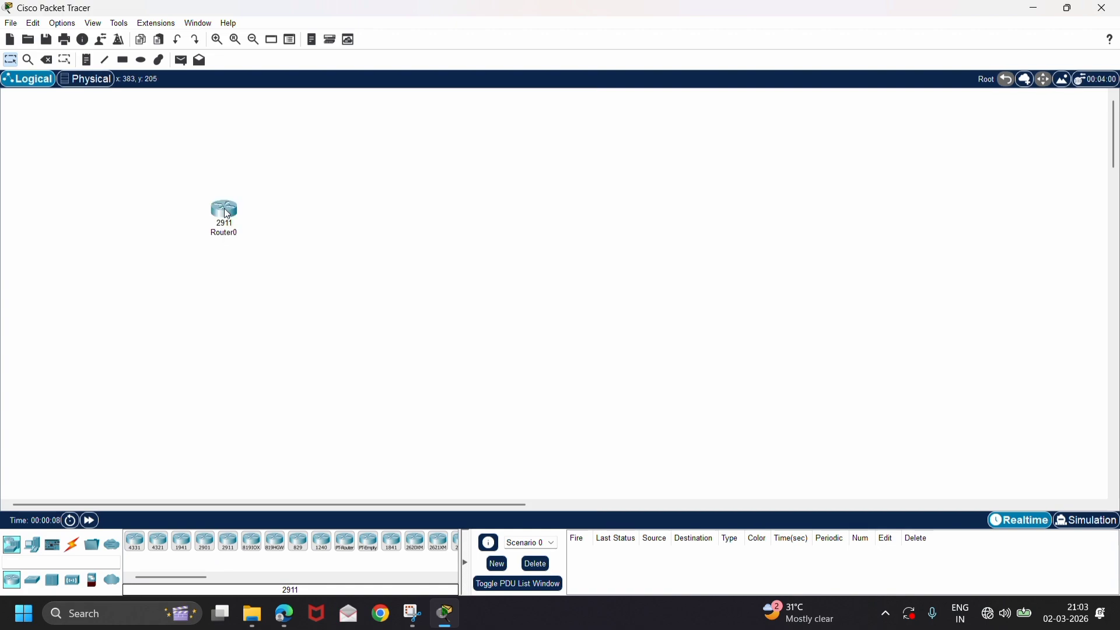
# Place two 2960 switches in a vertical column below the 2911 router.
pyautogui.click(26, 586)
pyautogui.click(136, 546)
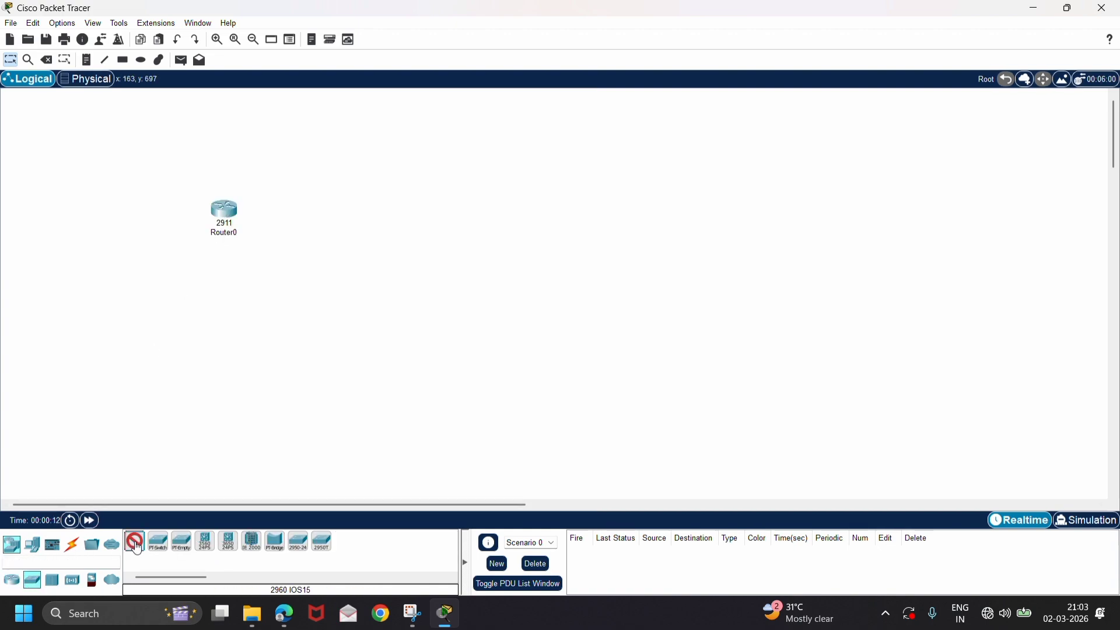
pyautogui.click(224, 335)
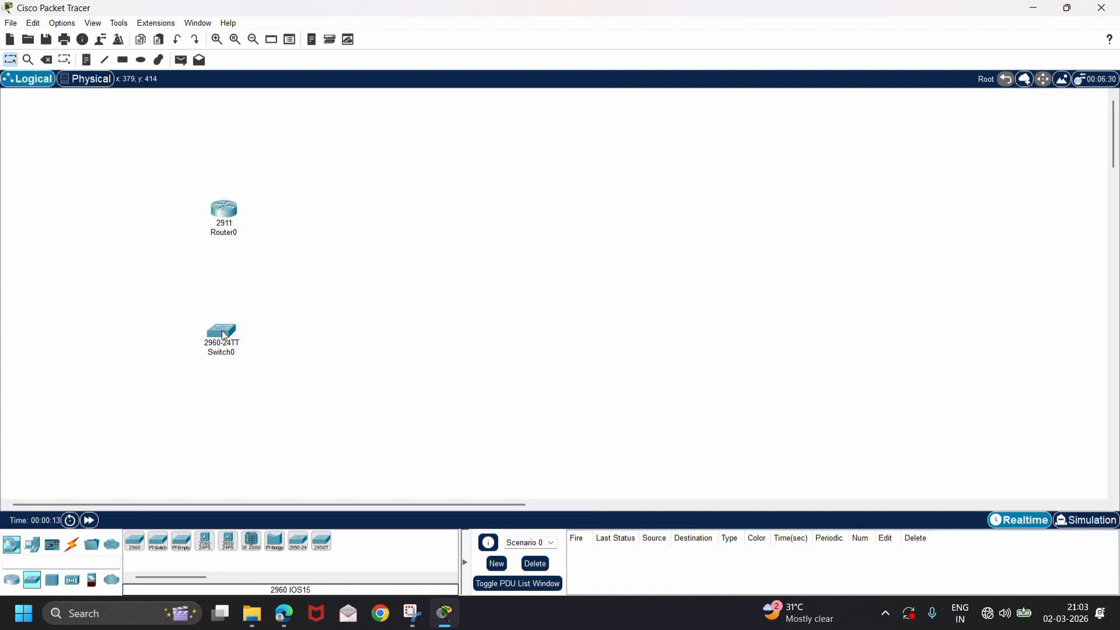
pyautogui.click(135, 542)
pyautogui.click(221, 451)
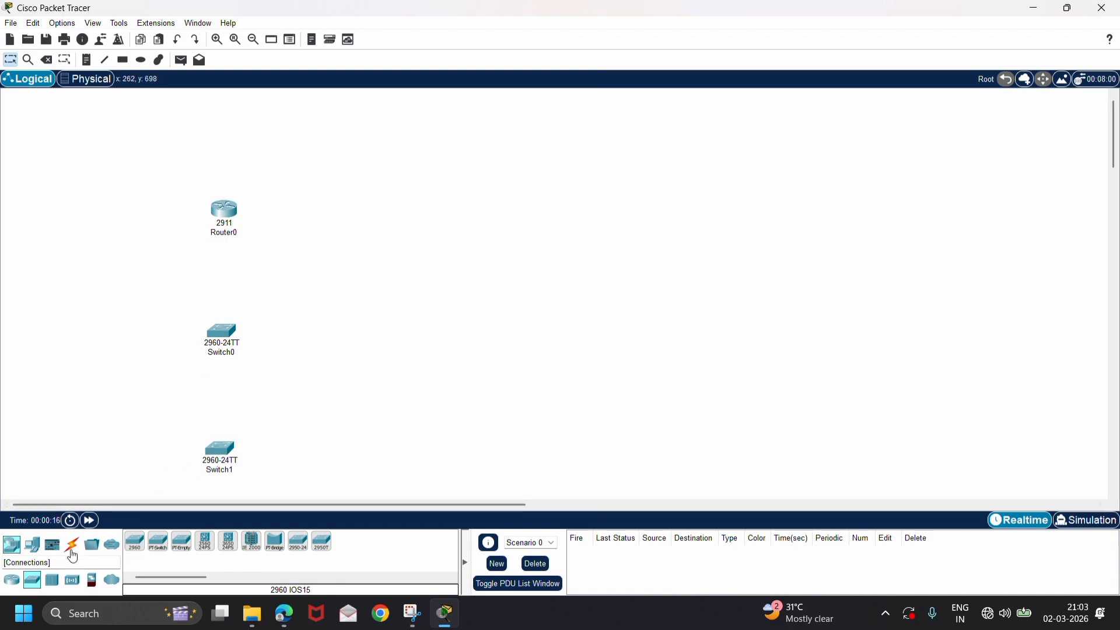
# Add a Server-PT to the left of the lower switch and a Garage Door to its right.
pyautogui.click(32, 544)
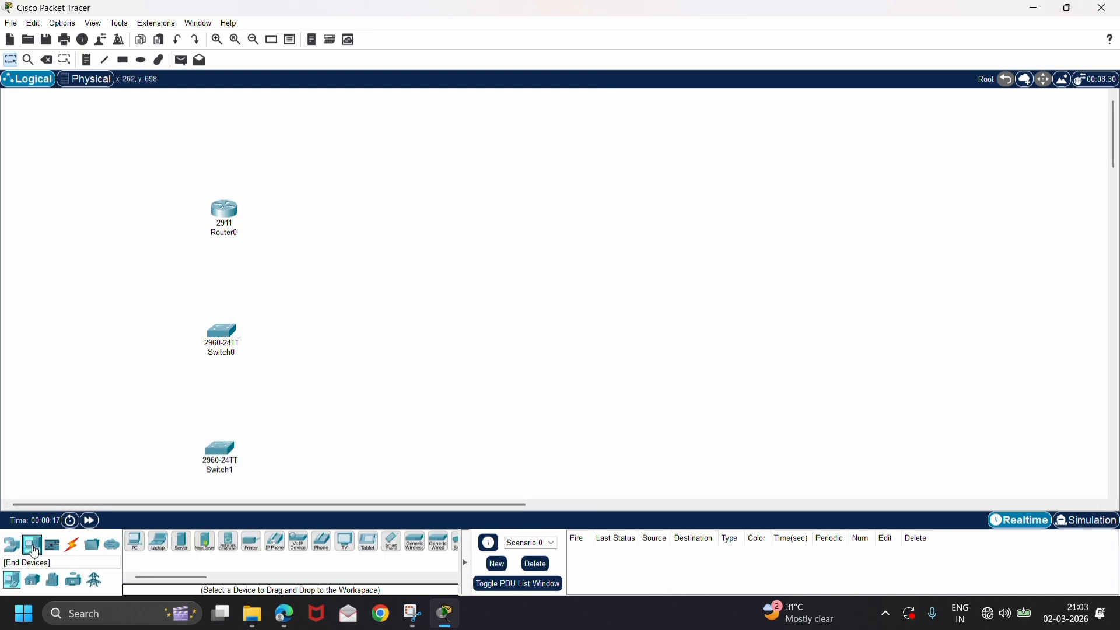
pyautogui.click(181, 542)
pyautogui.click(98, 455)
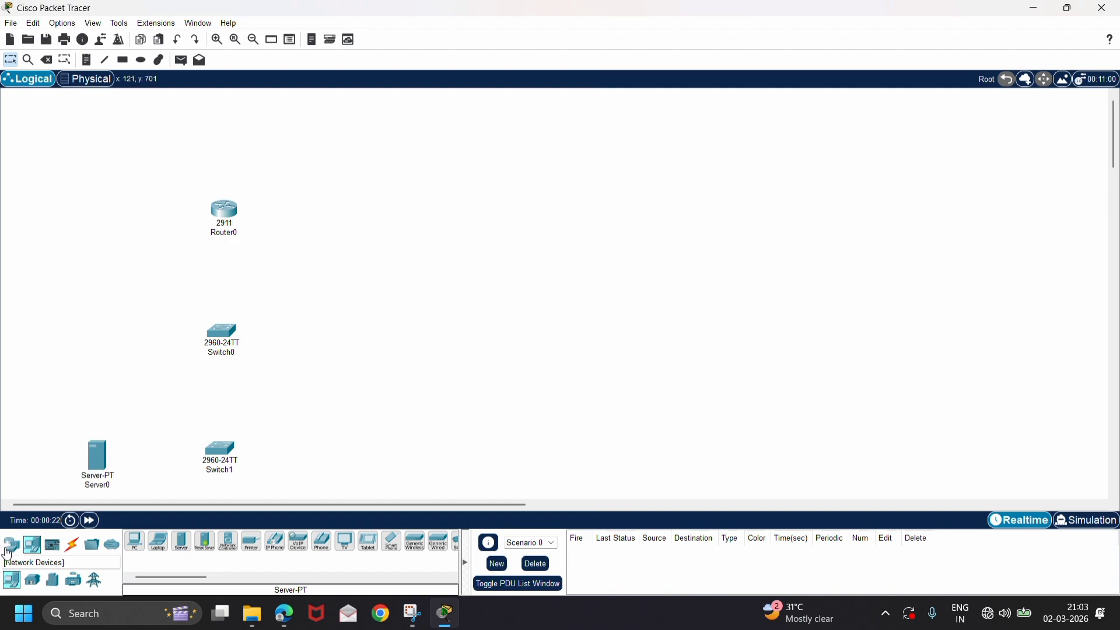
pyautogui.click(34, 587)
pyautogui.click(350, 549)
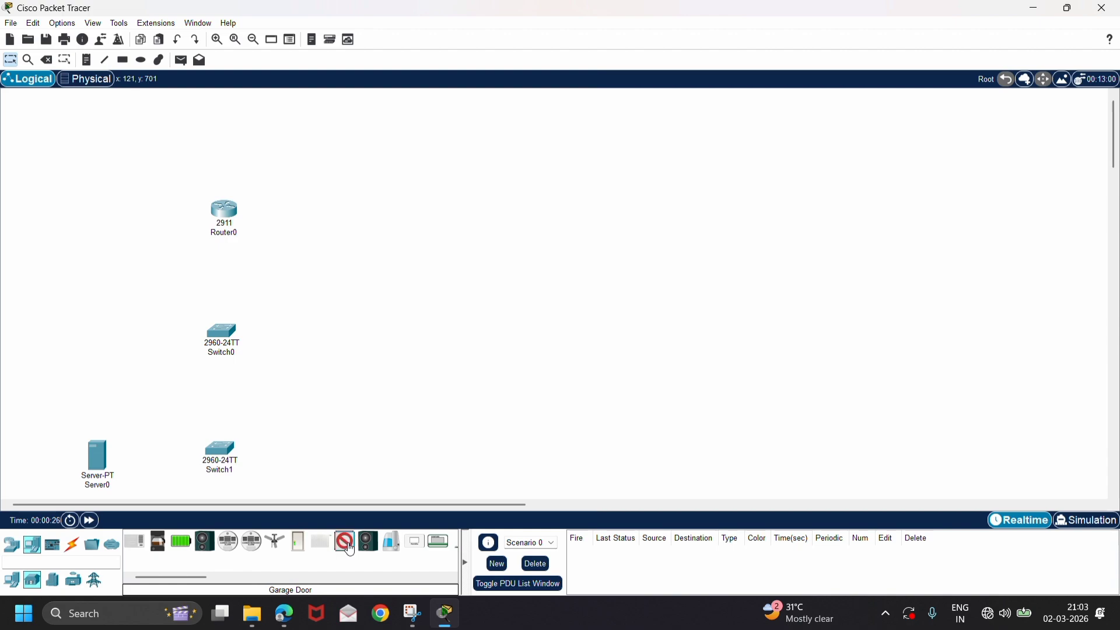
pyautogui.click(352, 474)
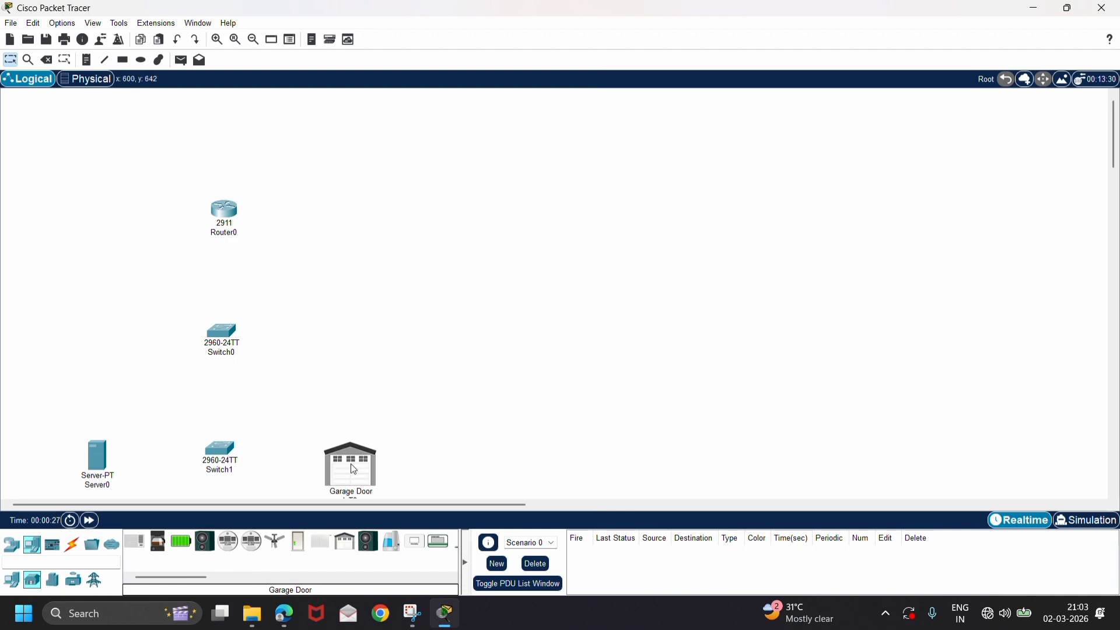
# Add an RFID Reader to the right of the upper switch and an RFID Card to its left.
pyautogui.click(52, 580)
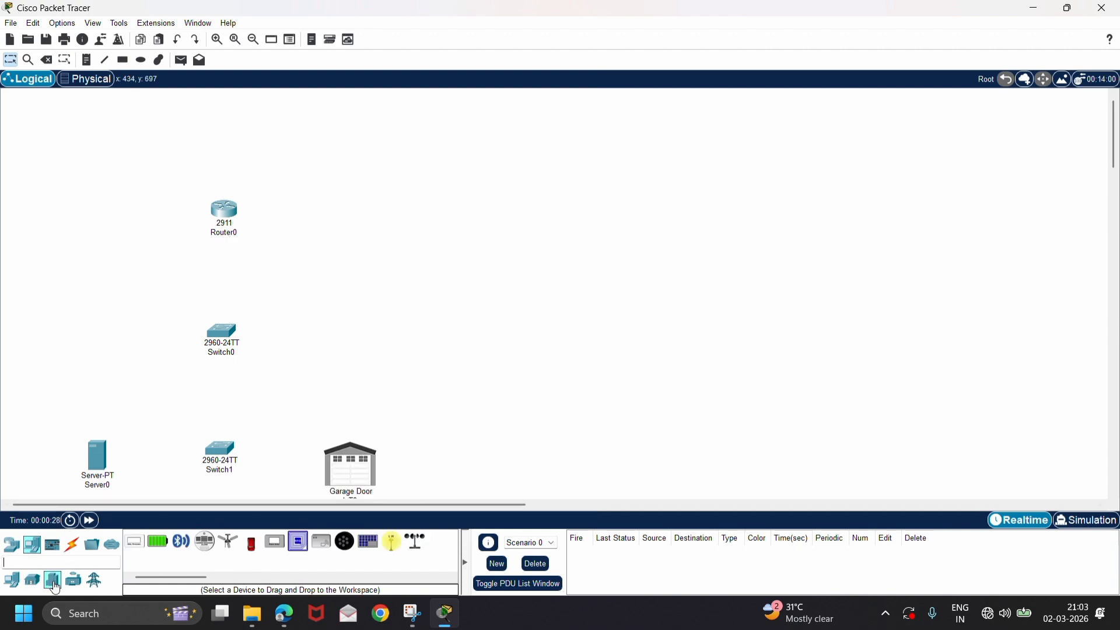
pyautogui.click(321, 541)
pyautogui.click(371, 347)
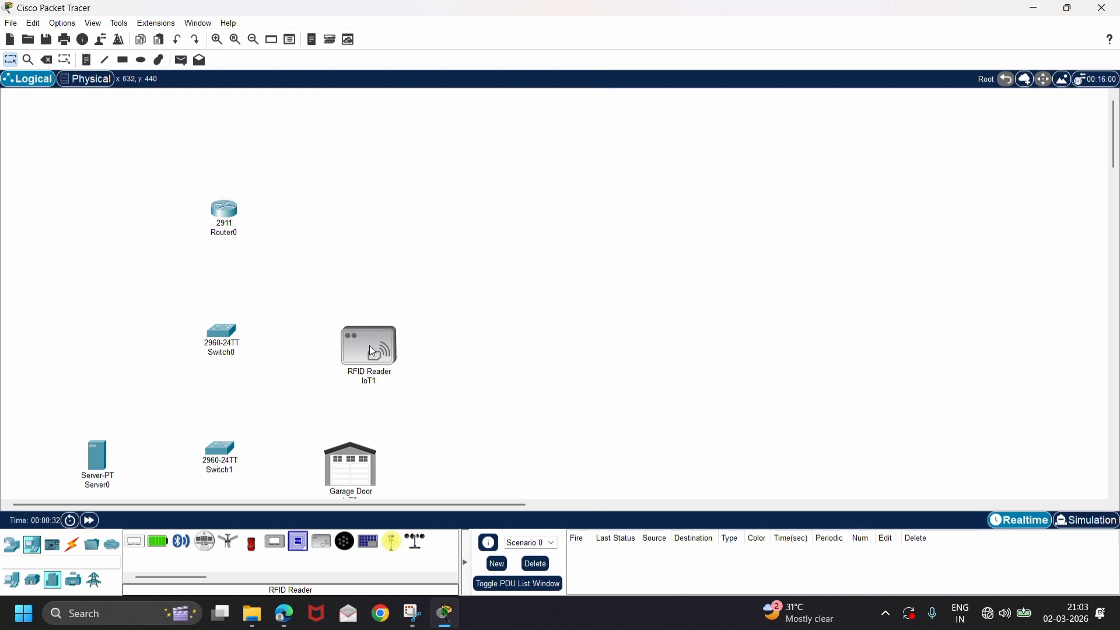
pyautogui.click(297, 549)
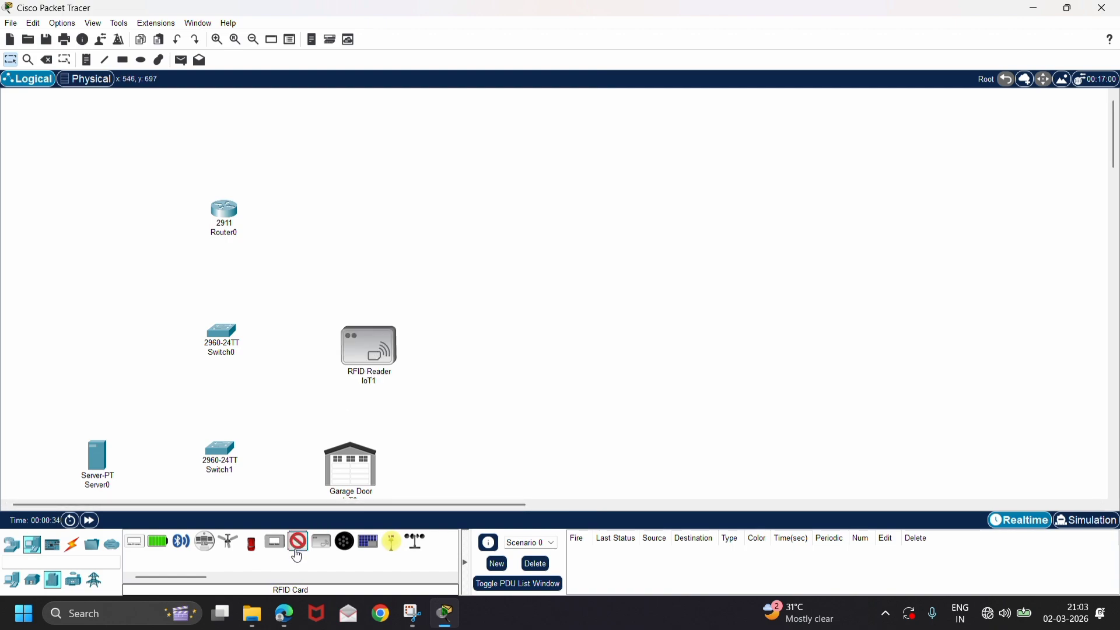
pyautogui.click(72, 301)
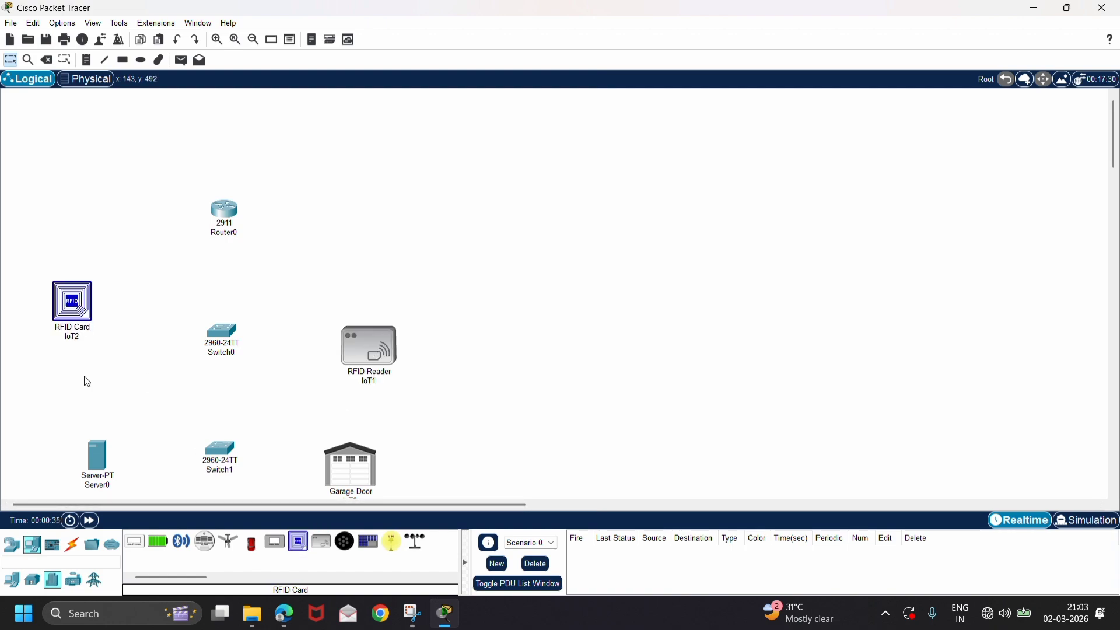
# Connect Router0 to Switch0 using the automatically chosen connection type.
pyautogui.click(72, 545)
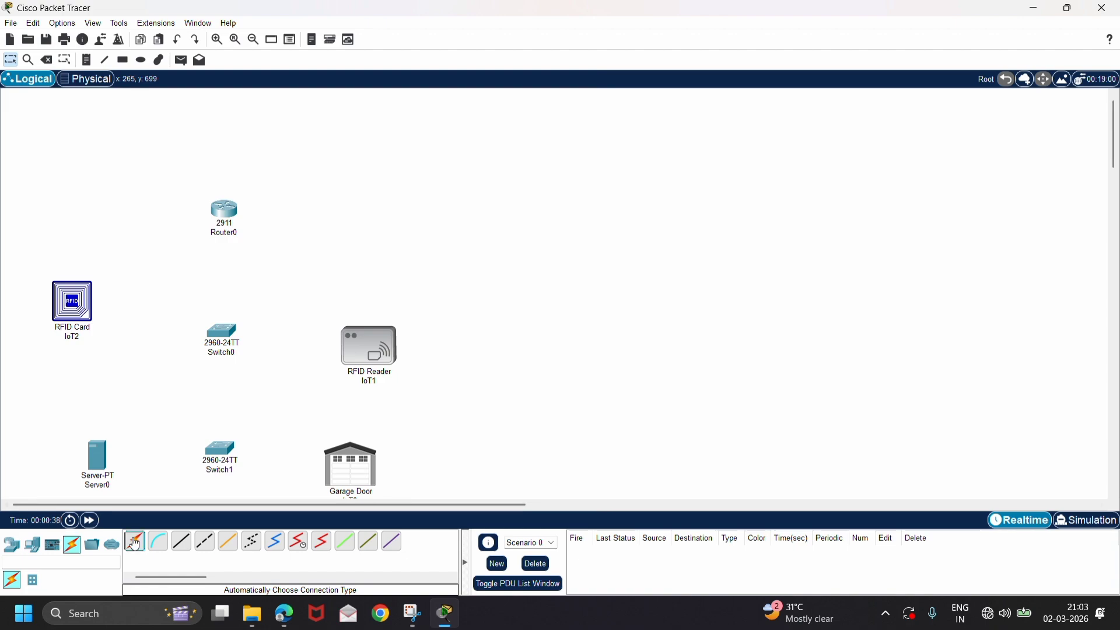
pyautogui.click(230, 212)
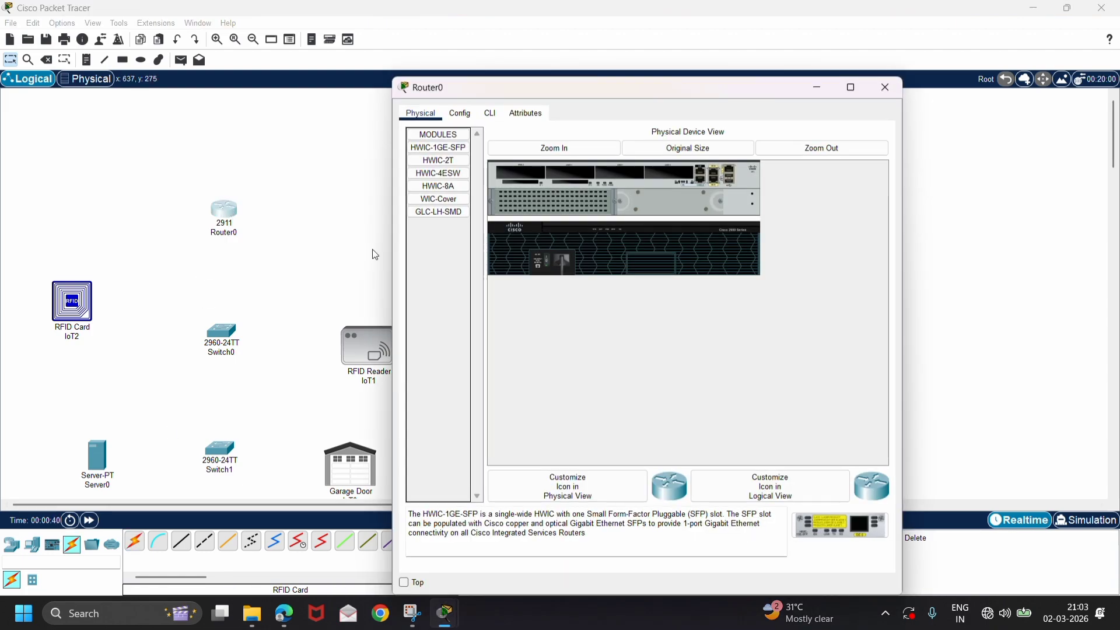
pyautogui.click(875, 95)
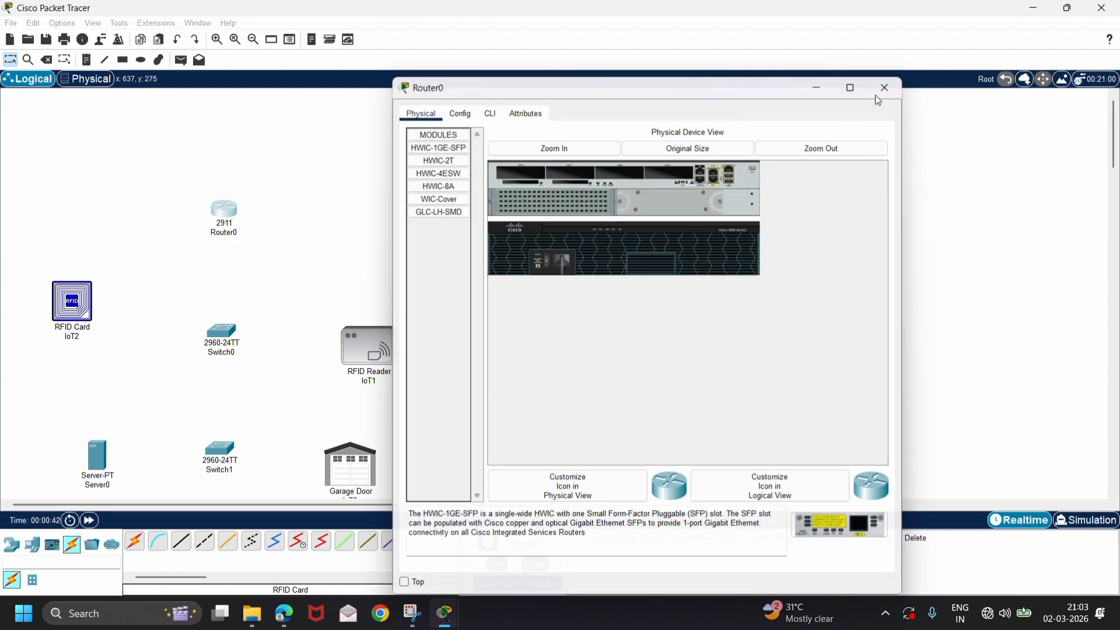
pyautogui.click(140, 548)
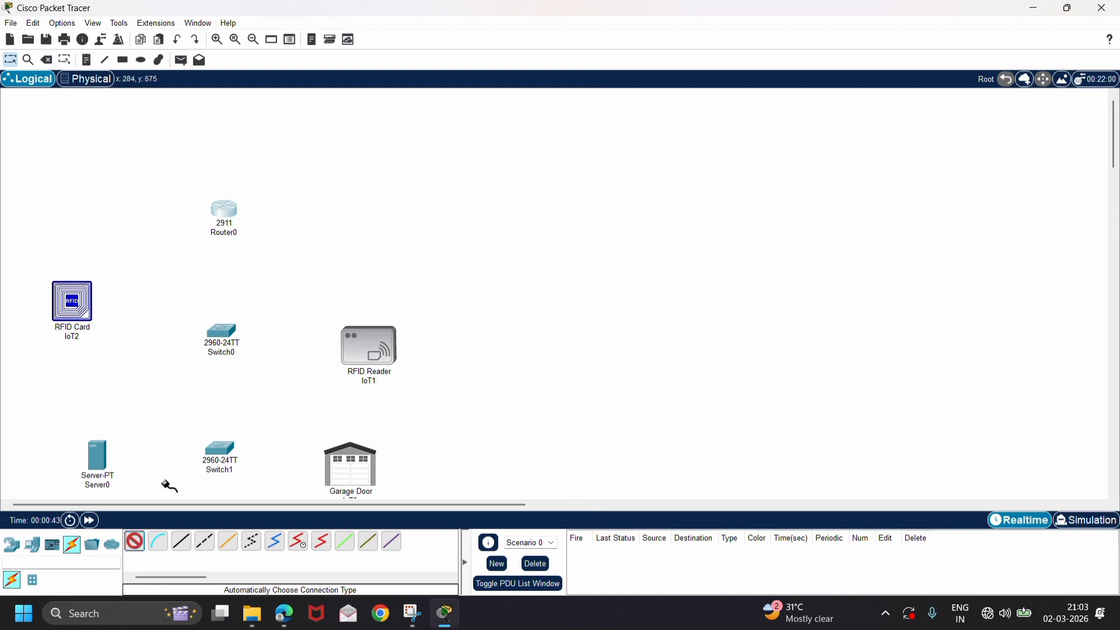
pyautogui.click(225, 213)
pyautogui.click(222, 332)
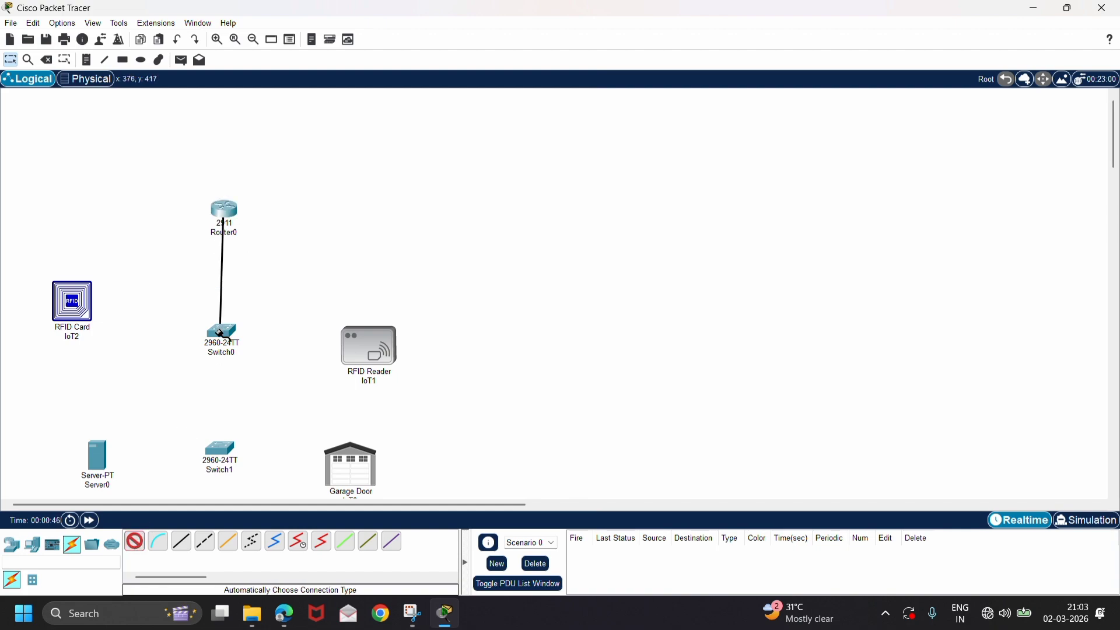
# Connect Switch0 to Switch1 and Server0 to Switch1 with automatically chosen cables.
pyautogui.click(135, 541)
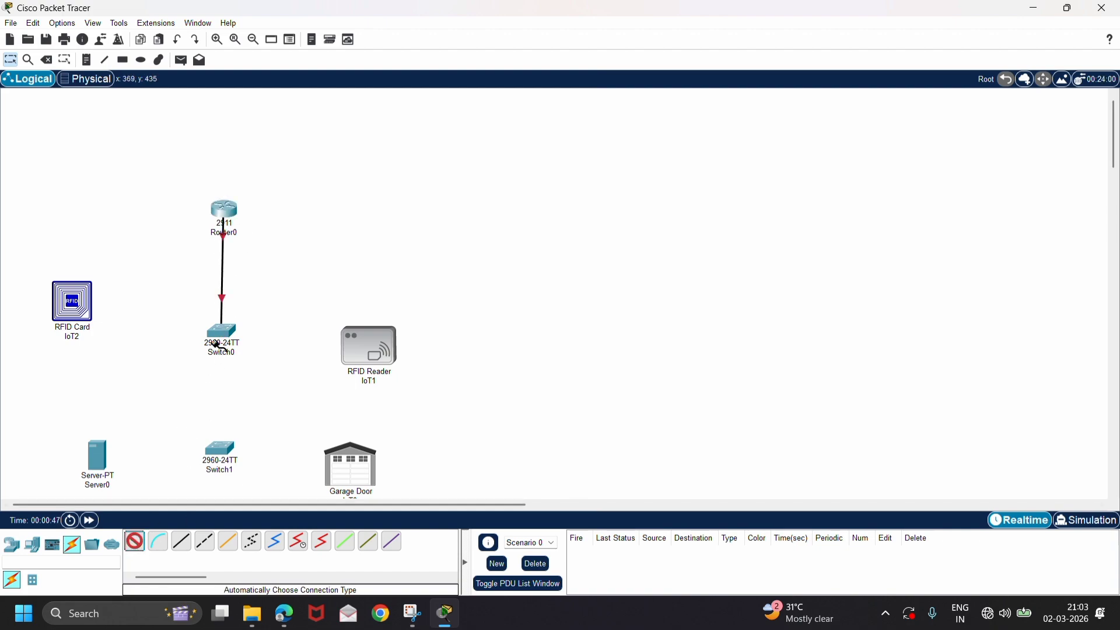
pyautogui.click(222, 335)
pyautogui.click(222, 449)
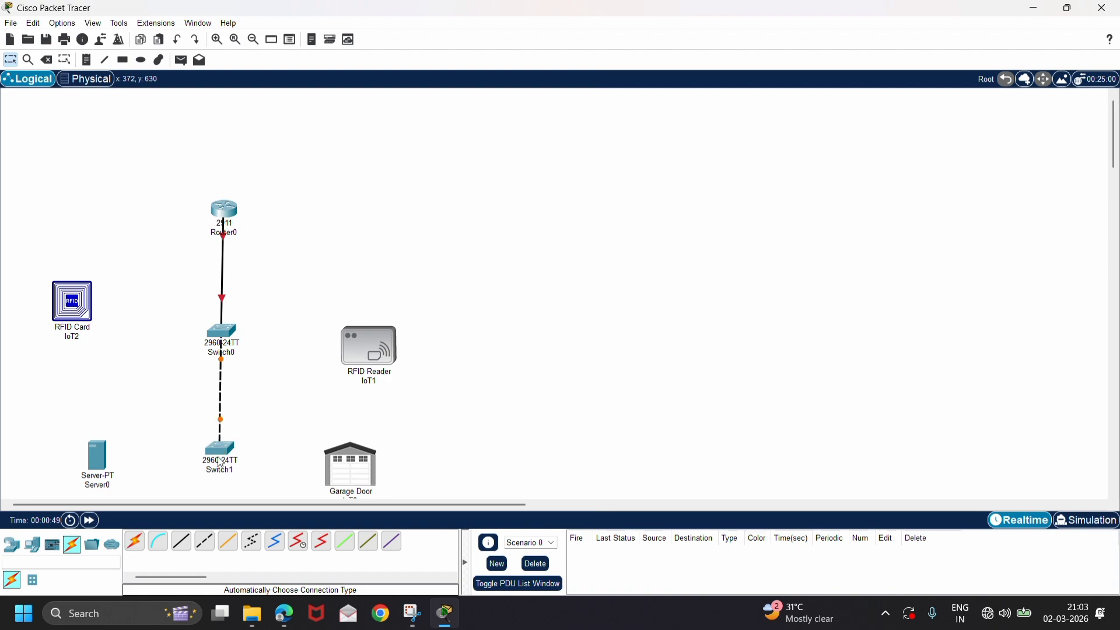
pyautogui.click(135, 542)
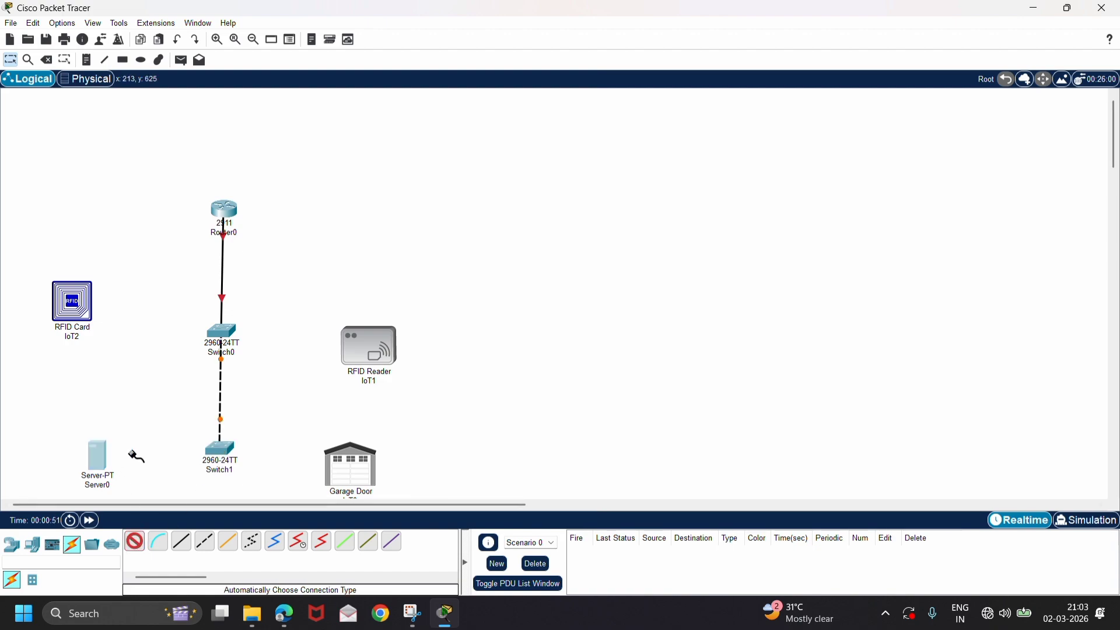
pyautogui.click(100, 462)
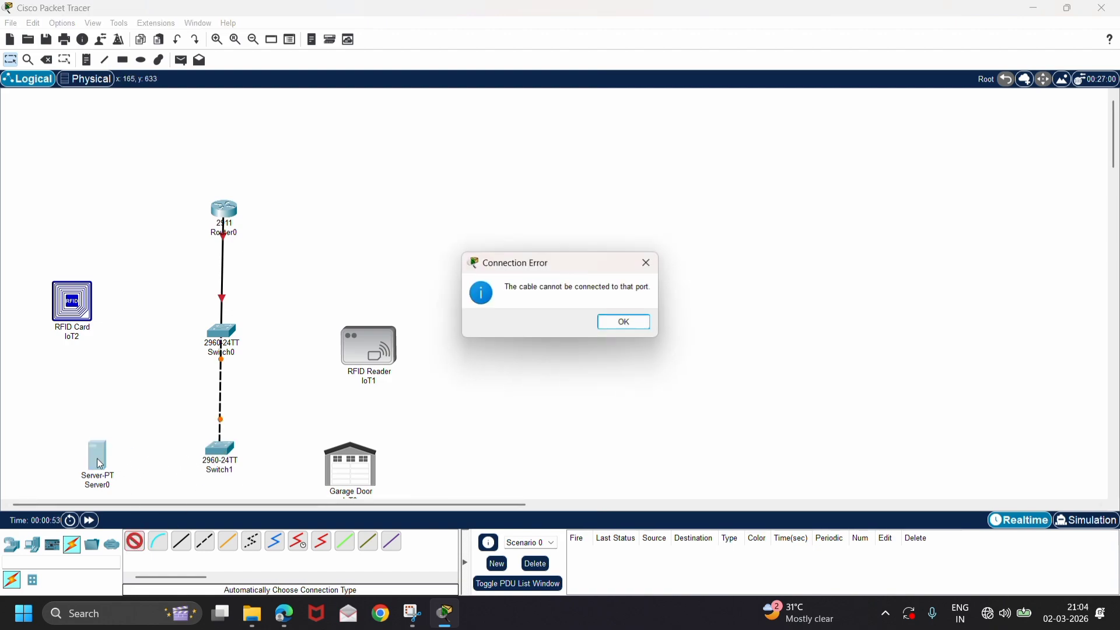
pyautogui.click(624, 322)
pyautogui.click(220, 452)
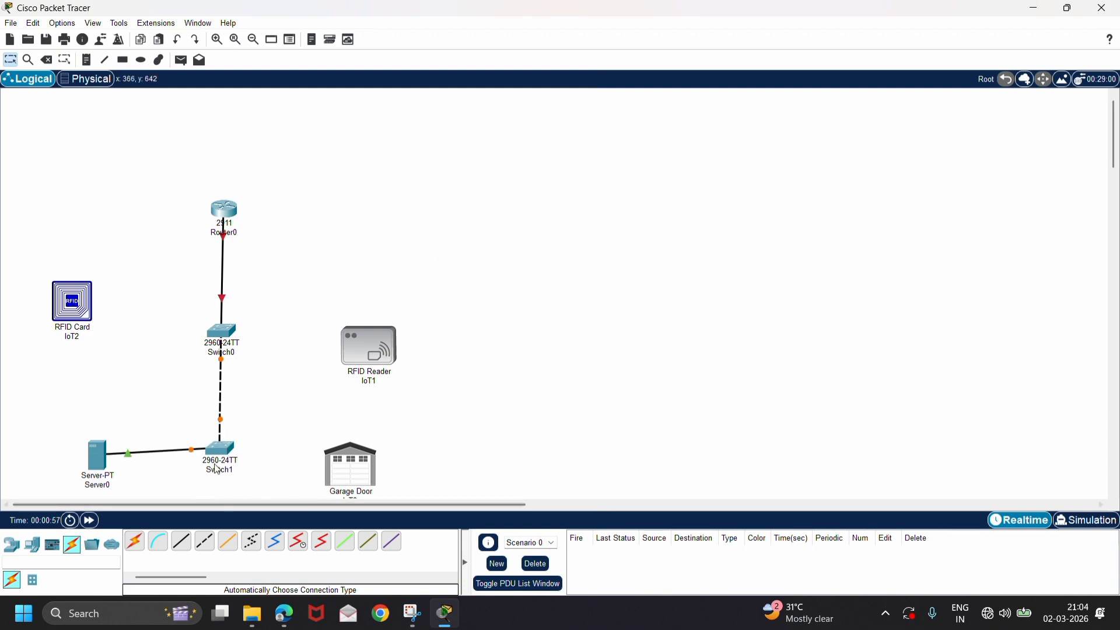
# Move the Garage Door up to just below the RFID Reader and set its network adapter to PT-IOT-NM-1CE.
pyautogui.moveTo(360, 479)
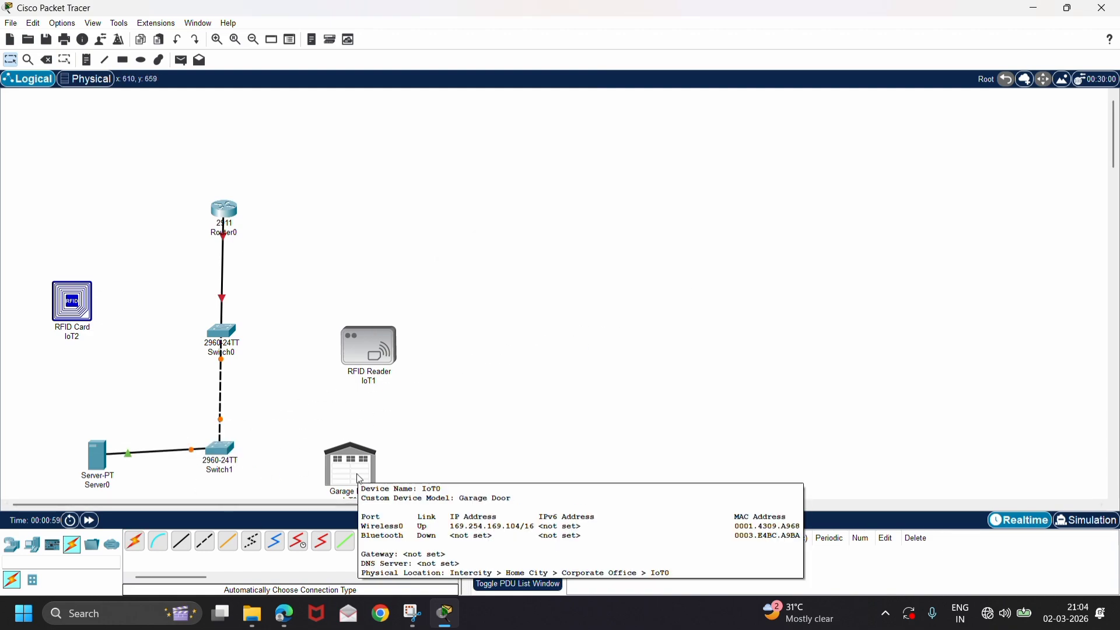
pyautogui.moveTo(360, 480); pyautogui.dragTo(357, 437)
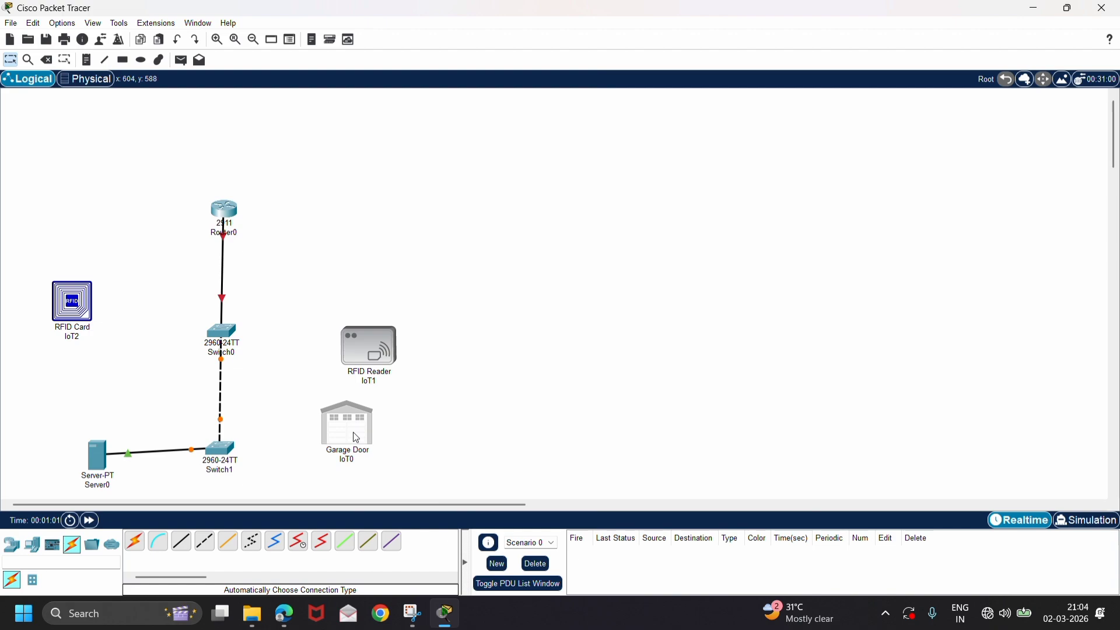
pyautogui.click(357, 438)
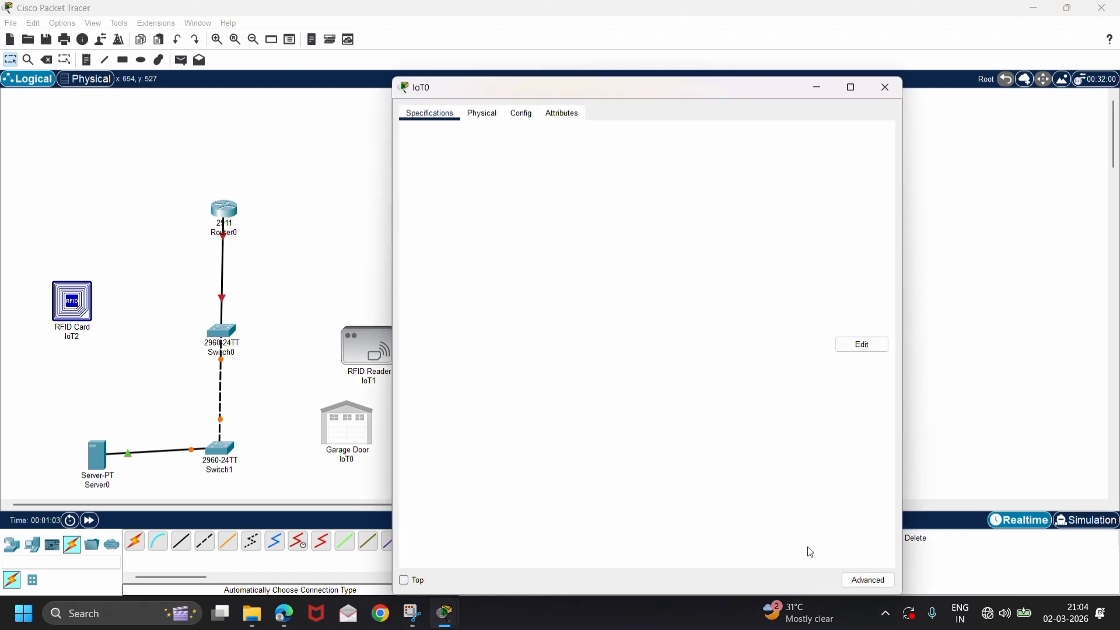
pyautogui.click(873, 580)
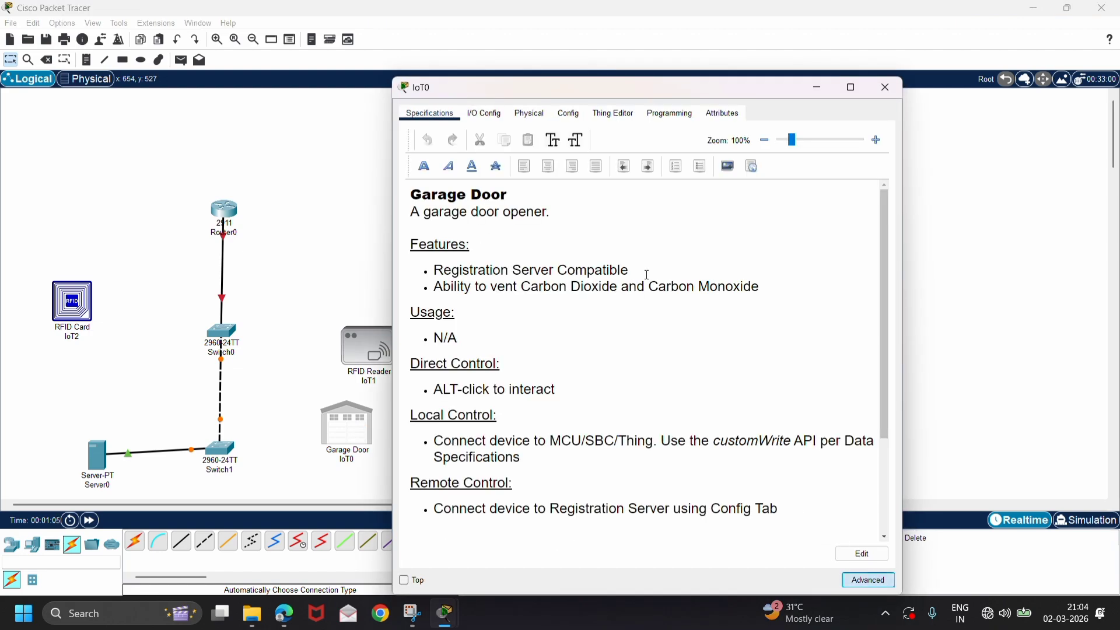
pyautogui.click(485, 114)
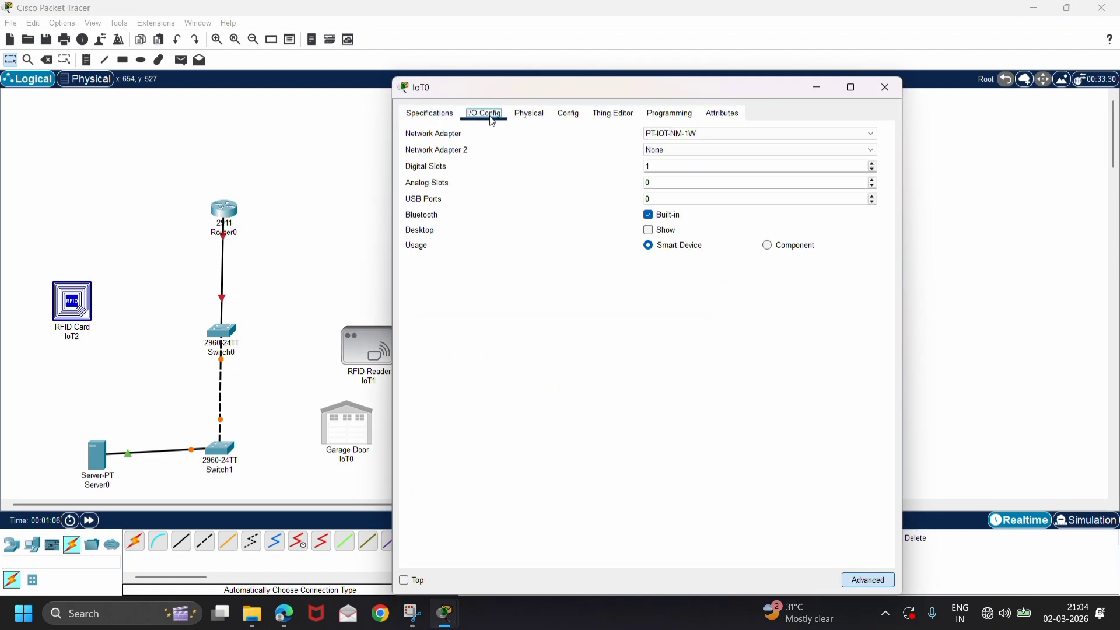
pyautogui.click(663, 135)
pyautogui.click(675, 144)
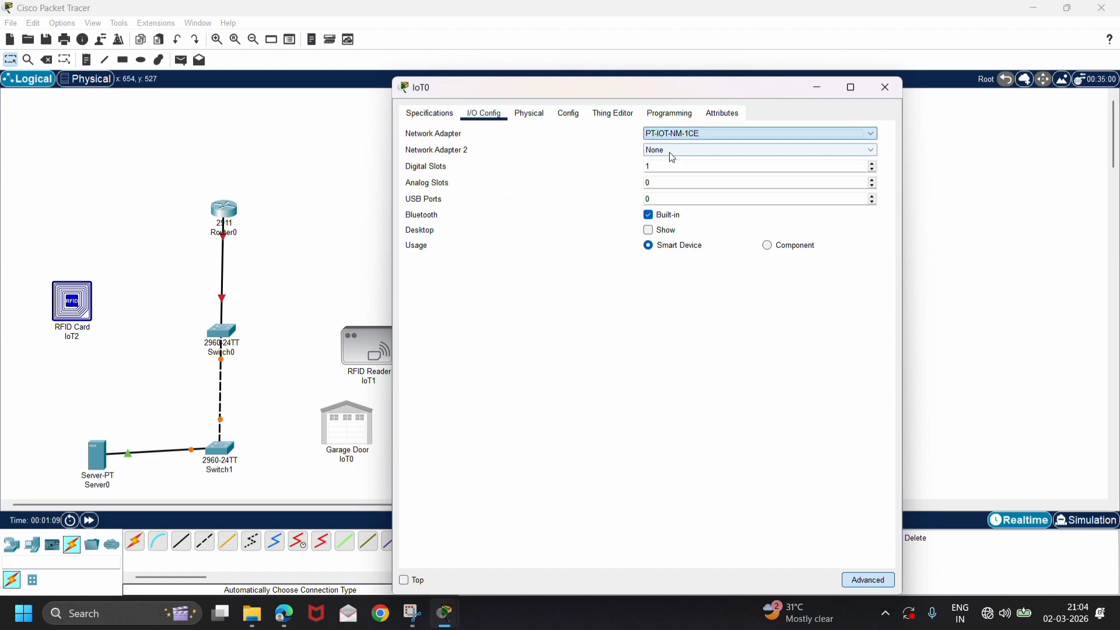
pyautogui.click(1020, 169)
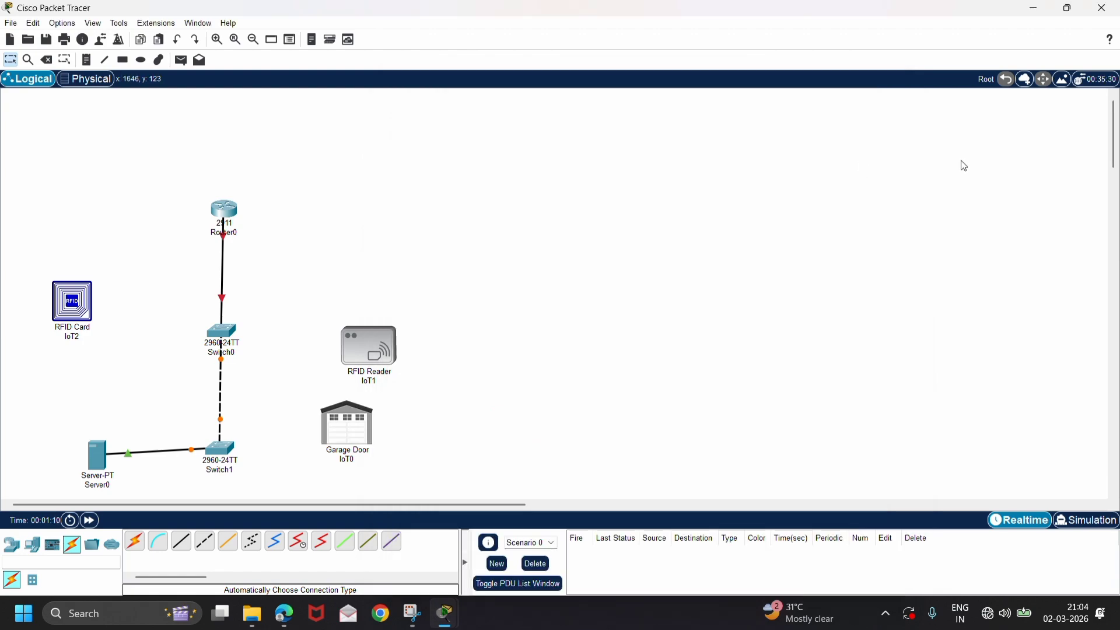
# Set the RFID Reader's network adapter to PT-IOT-NM-1CE in its advanced I/O configuration.
pyautogui.click(388, 344)
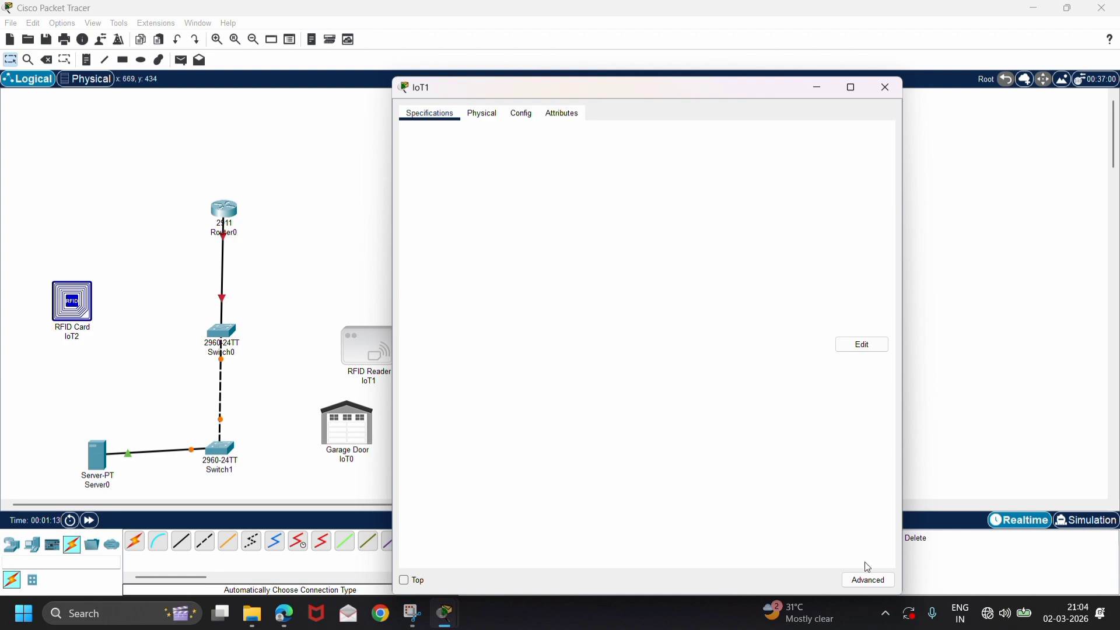
pyautogui.click(869, 581)
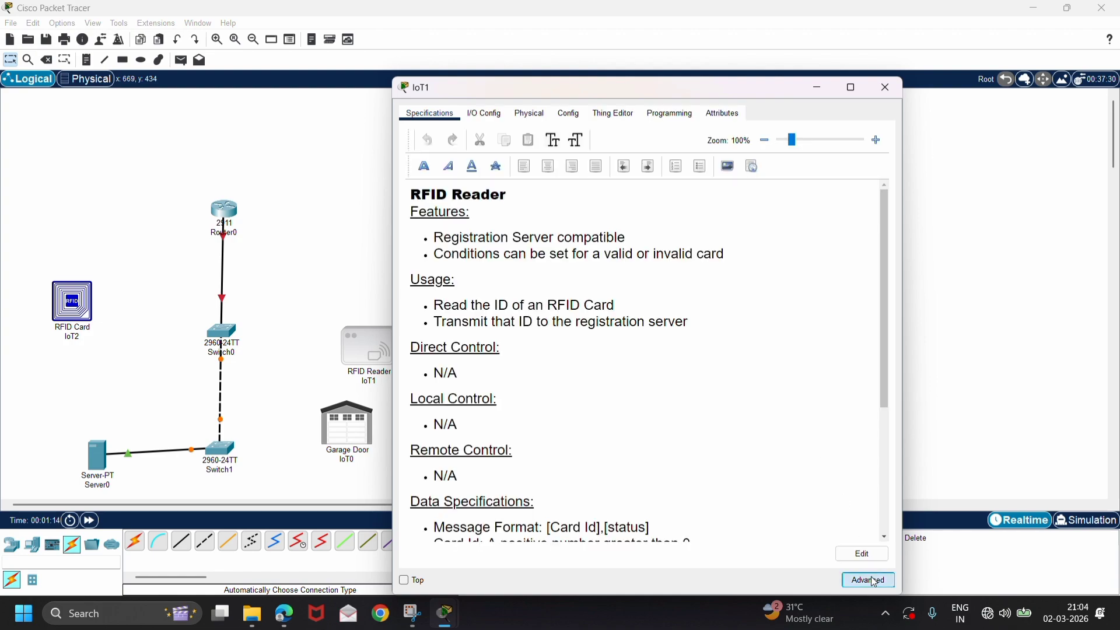
pyautogui.click(499, 118)
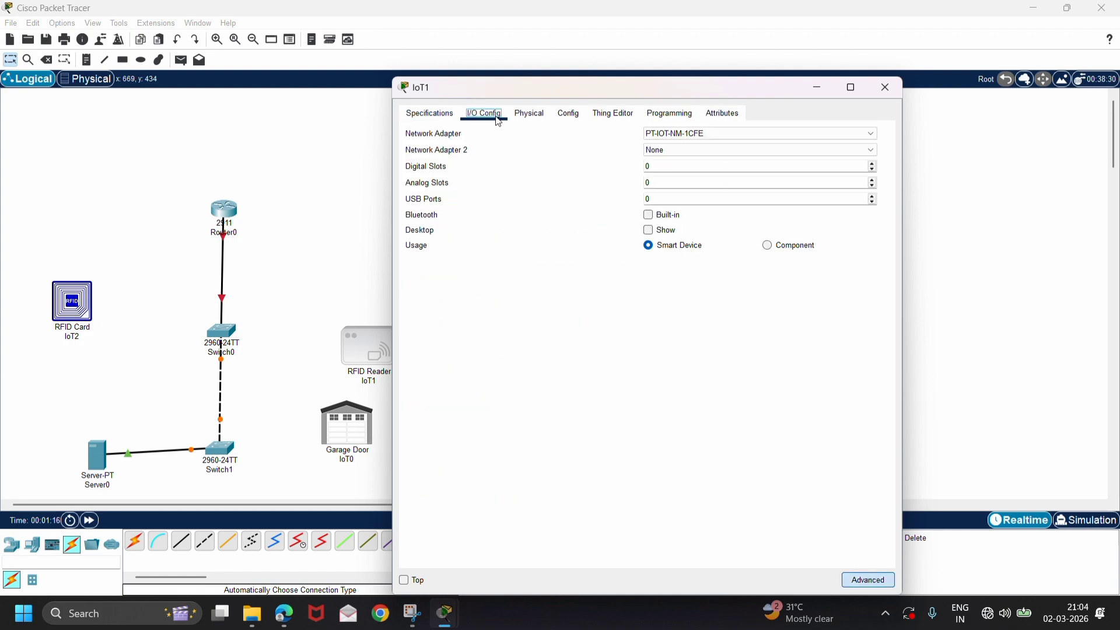
pyautogui.click(753, 133)
pyautogui.click(723, 158)
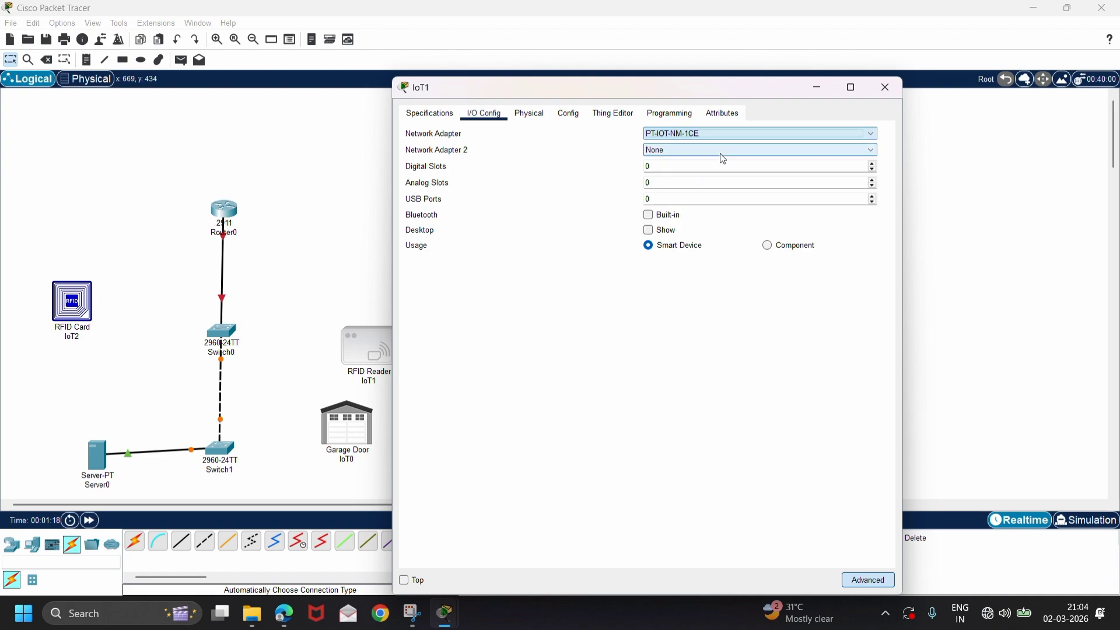
pyautogui.click(316, 156)
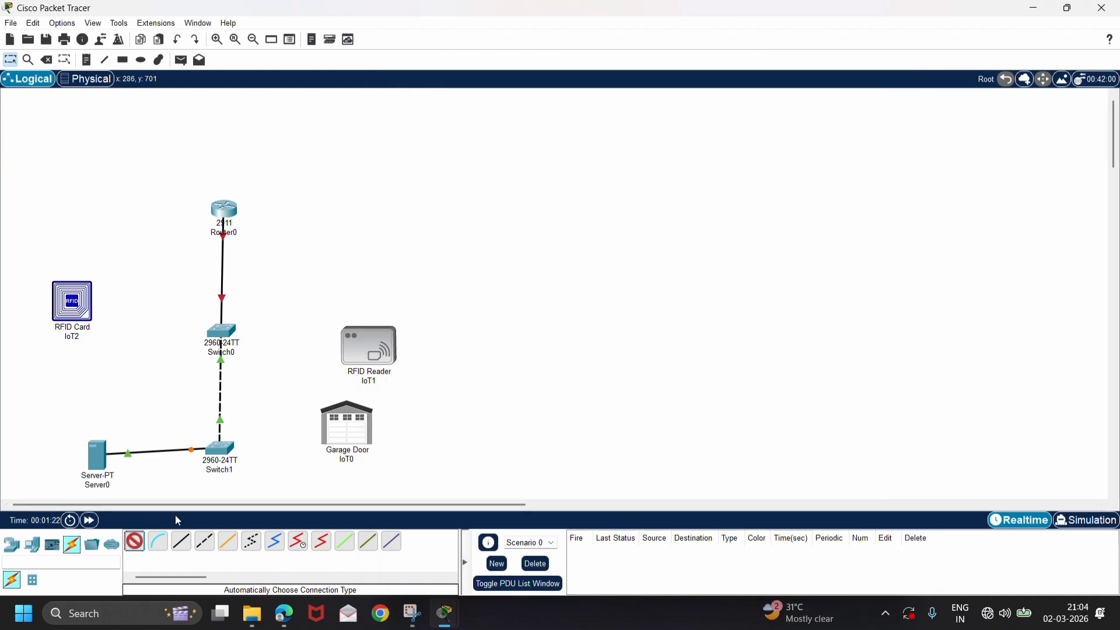
# Connect Switch1 to the Garage Door and to the RFID Reader using the automatically chosen connection type.
pyautogui.click(230, 445)
pyautogui.click(345, 428)
pyautogui.click(135, 543)
pyautogui.click(223, 450)
pyautogui.click(367, 349)
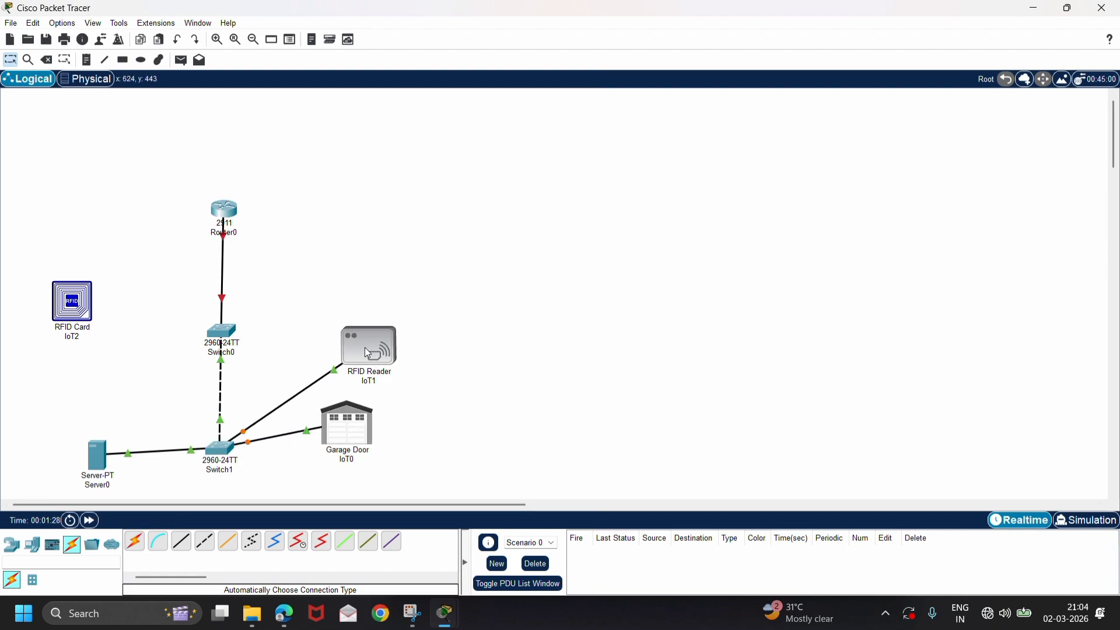
# Assign IPv4 address 192.168.1.1 to Router0's GigabitEthernet0/0 interface and turn its port on.
pyautogui.click(231, 214)
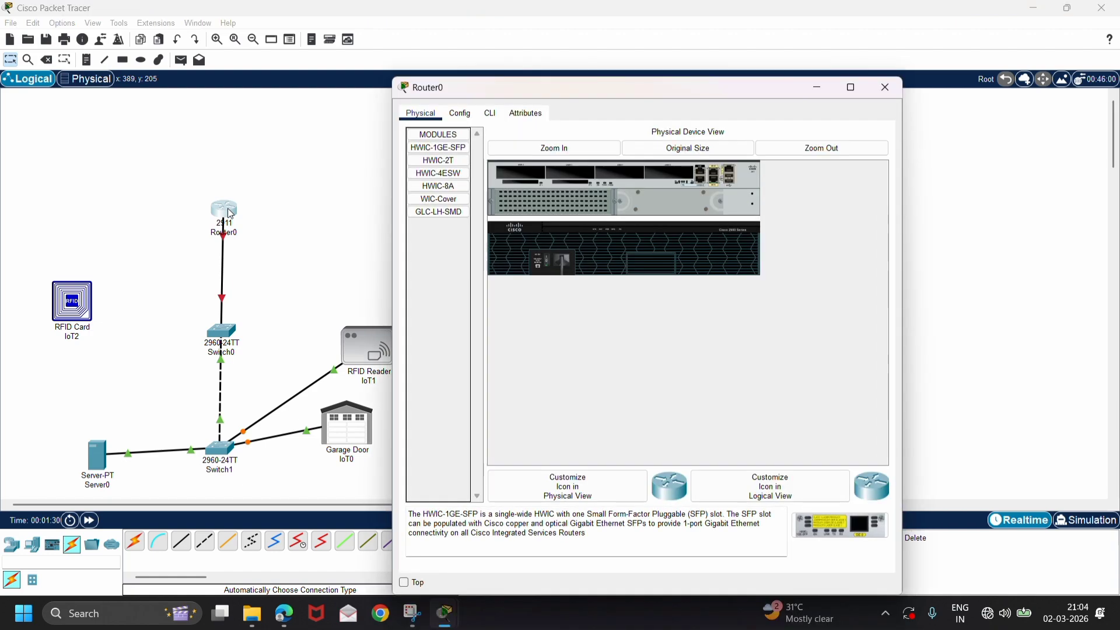
pyautogui.click(466, 114)
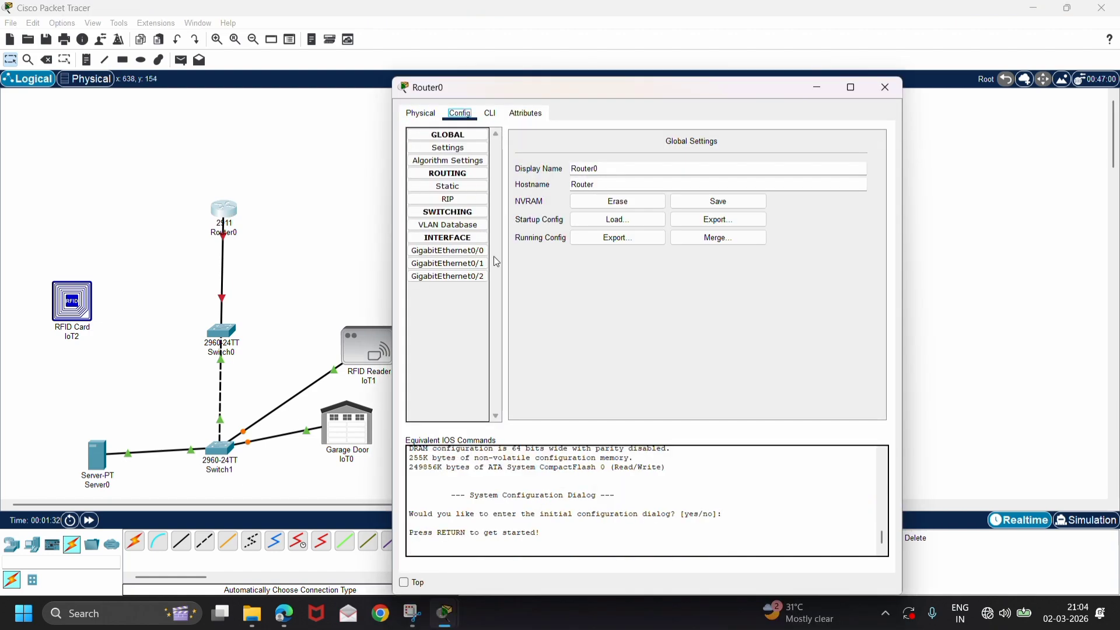
pyautogui.click(448, 251)
pyautogui.click(709, 219)
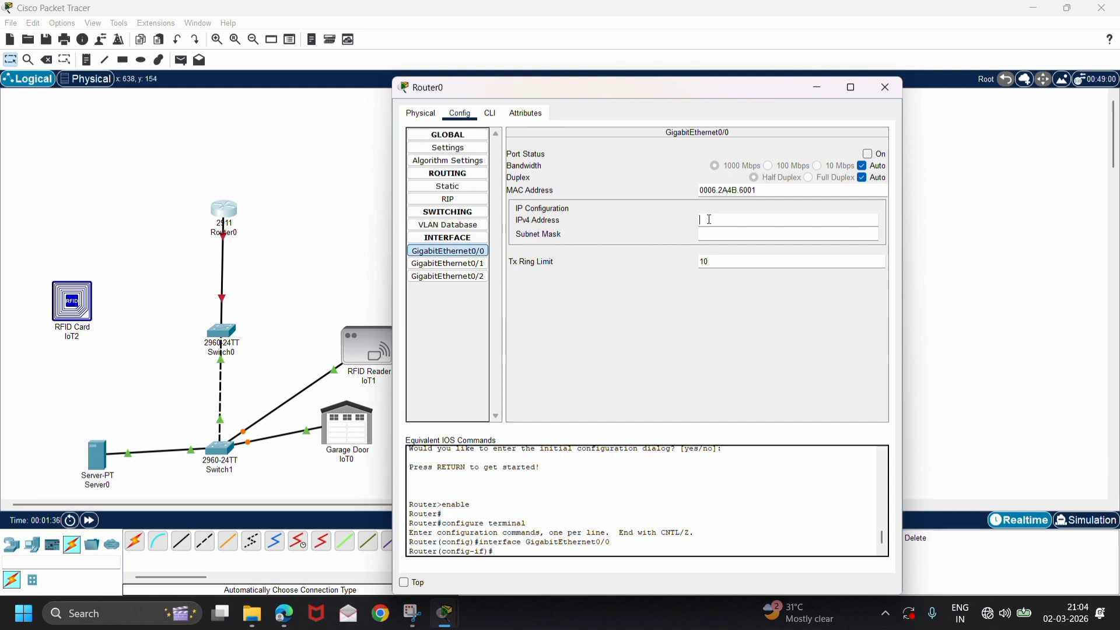
pyautogui.write('192.168.1.1')
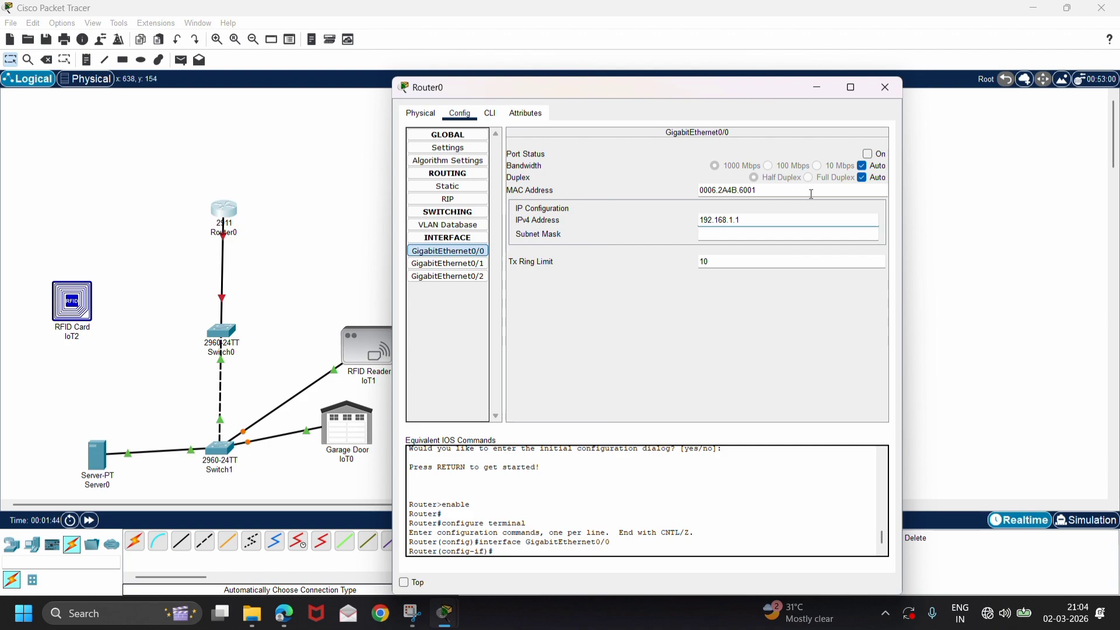
pyautogui.click(868, 154)
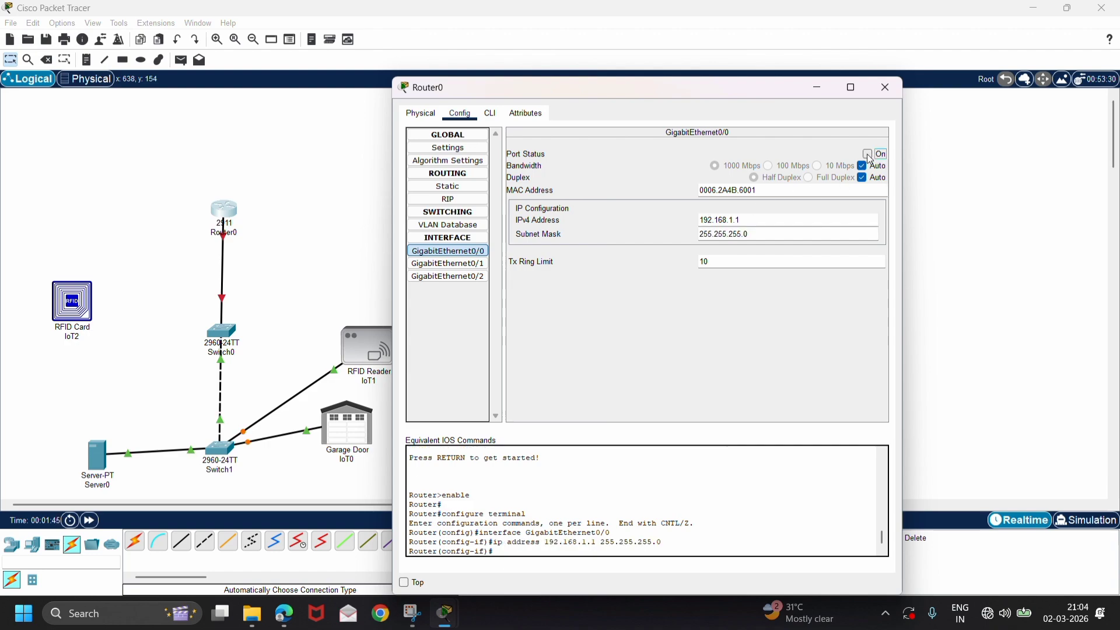
# Exit interface configuration in Router0's command line and create a DHCP pool named iot.
pyautogui.click(491, 115)
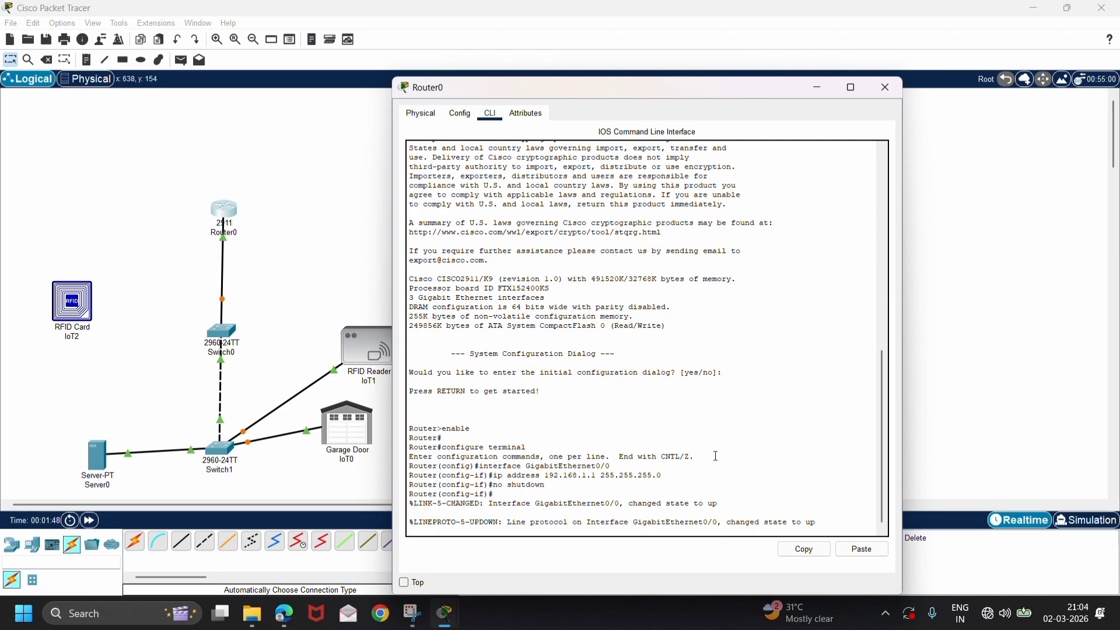
pyautogui.press('Return')
pyautogui.press('Return')
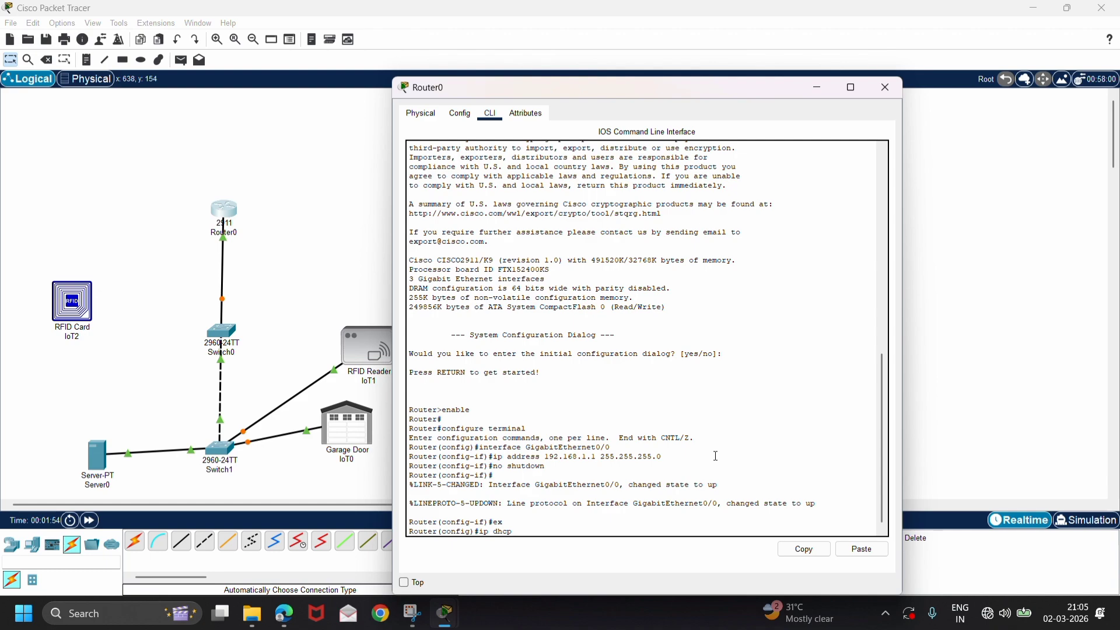
pyautogui.write('ip dhcp pool iot')
pyautogui.press('Return')
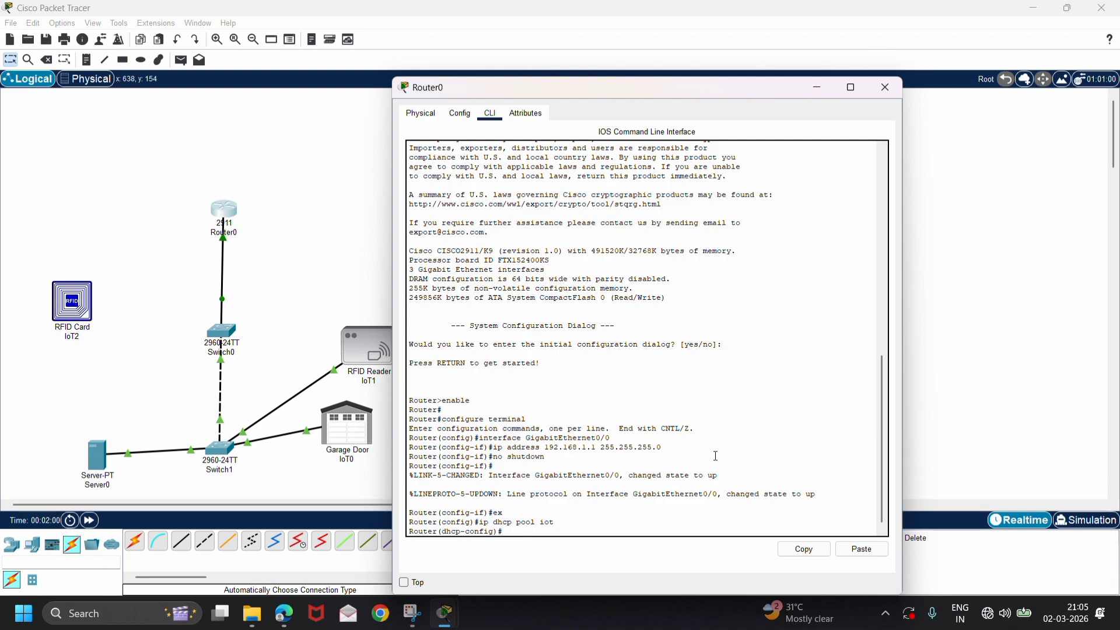
# Define the iot DHCP pool's network as 192.168.1.1 with mask 255.255.255.0.
pyautogui.write('network 192.168.1.')
pyautogui.write('192.168.1.1')
pyautogui.write(' 255.255.255.0')
pyautogui.press('Return')
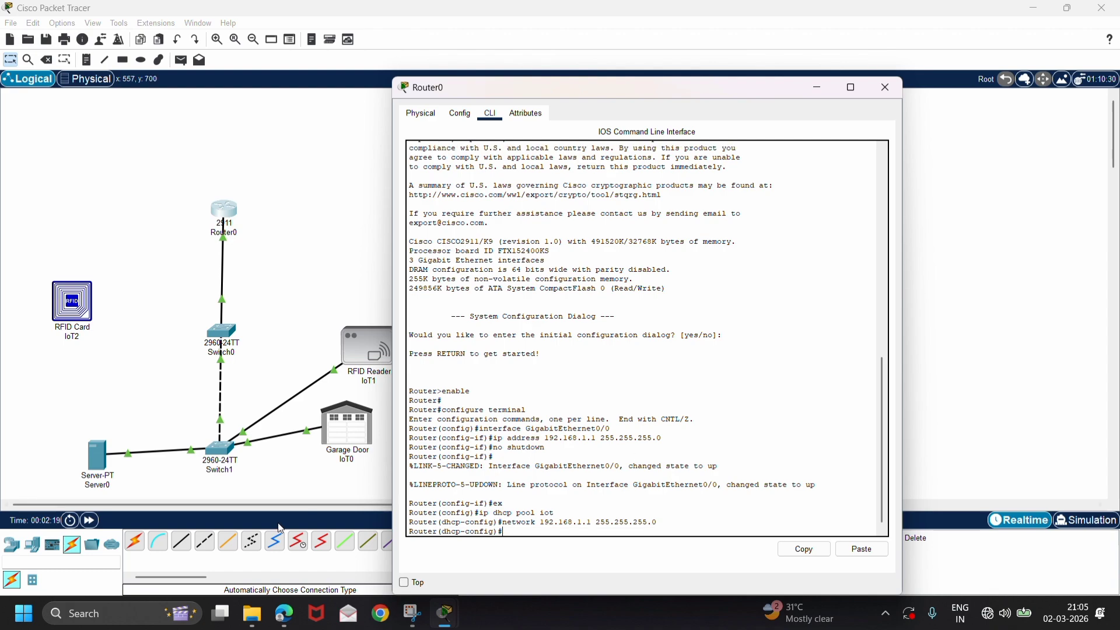
# Give Server0 the static IPv4 address 192.168.1.50 with default gateway 192.168.1.1.
pyautogui.click(97, 458)
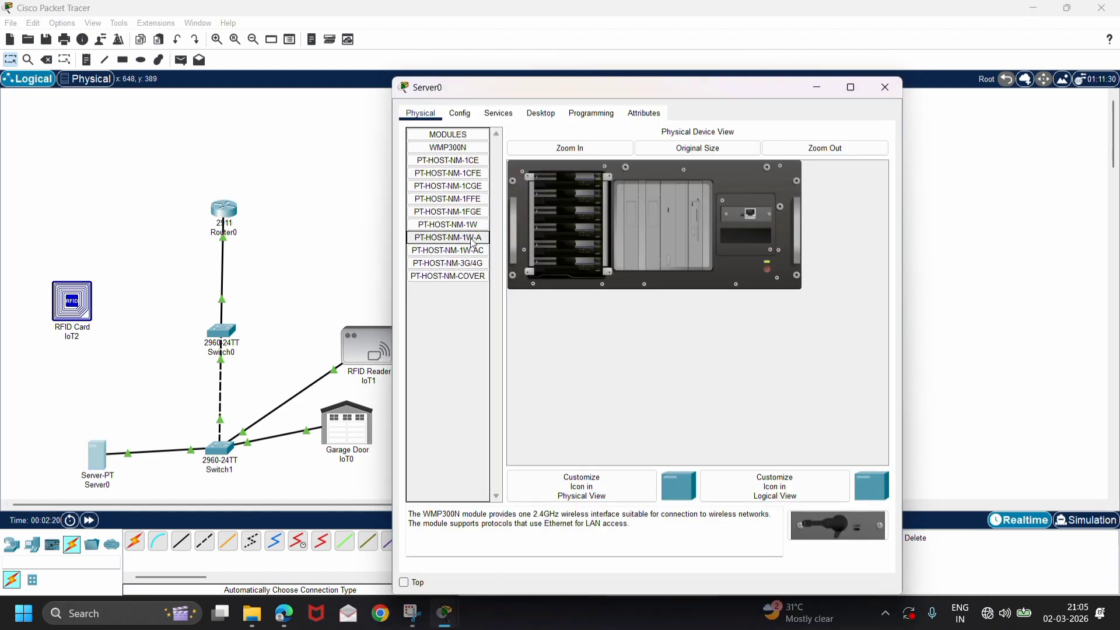
pyautogui.click(551, 117)
pyautogui.click(442, 173)
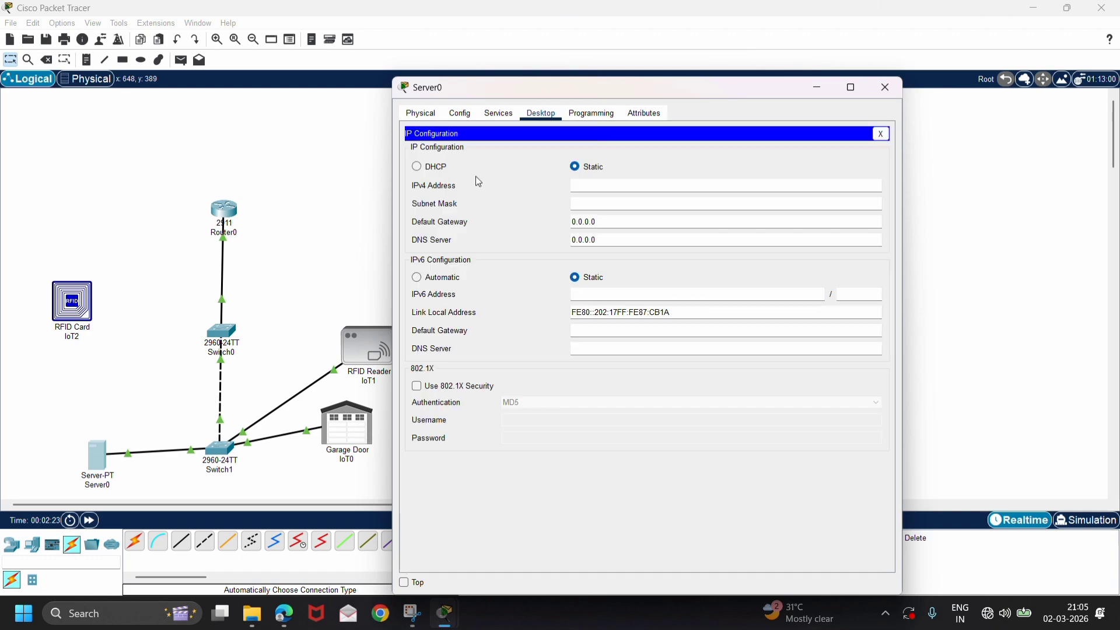
pyautogui.click(610, 182)
pyautogui.write('192.168.1.50')
pyautogui.click(617, 222)
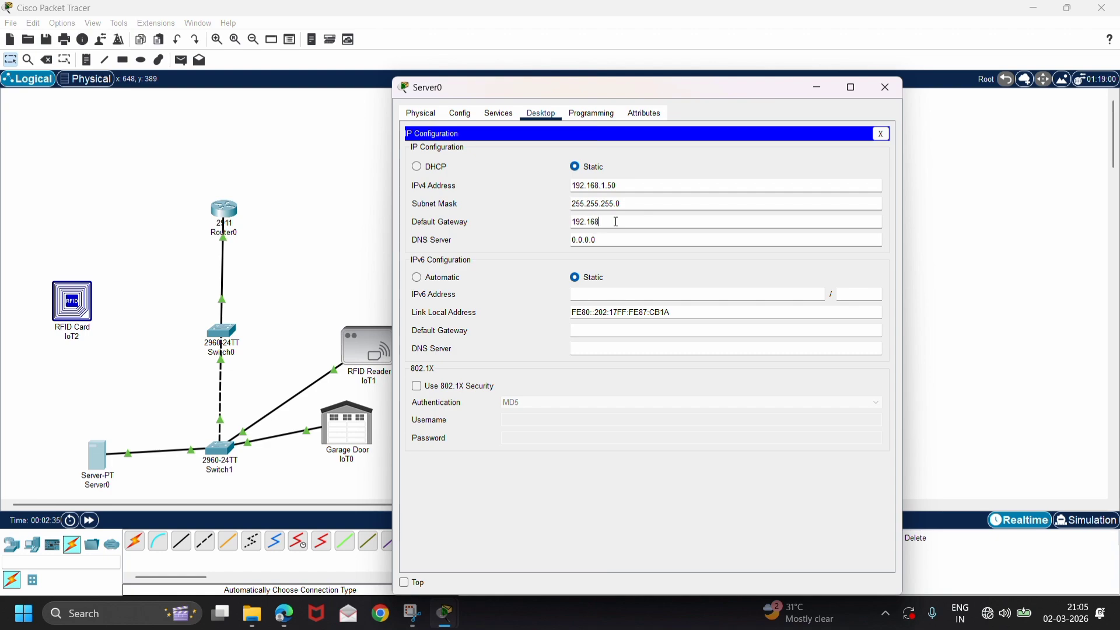
pyautogui.write('192.168.1.1')
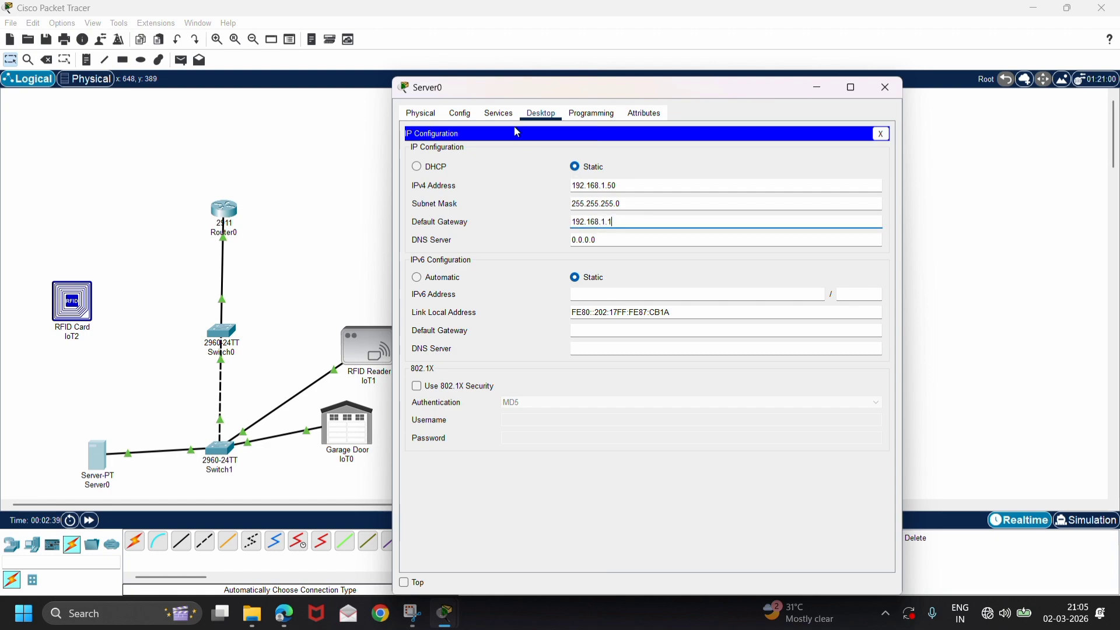
# Turn on the IoT registration service on Server0.
pyautogui.click(510, 119)
pyautogui.click(467, 276)
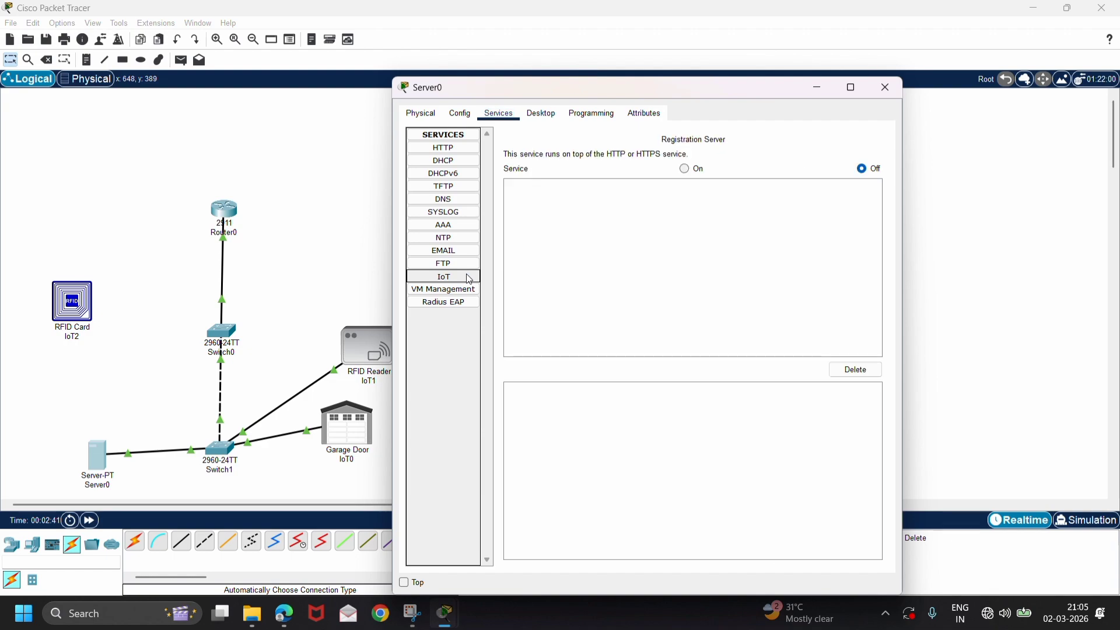
pyautogui.click(686, 169)
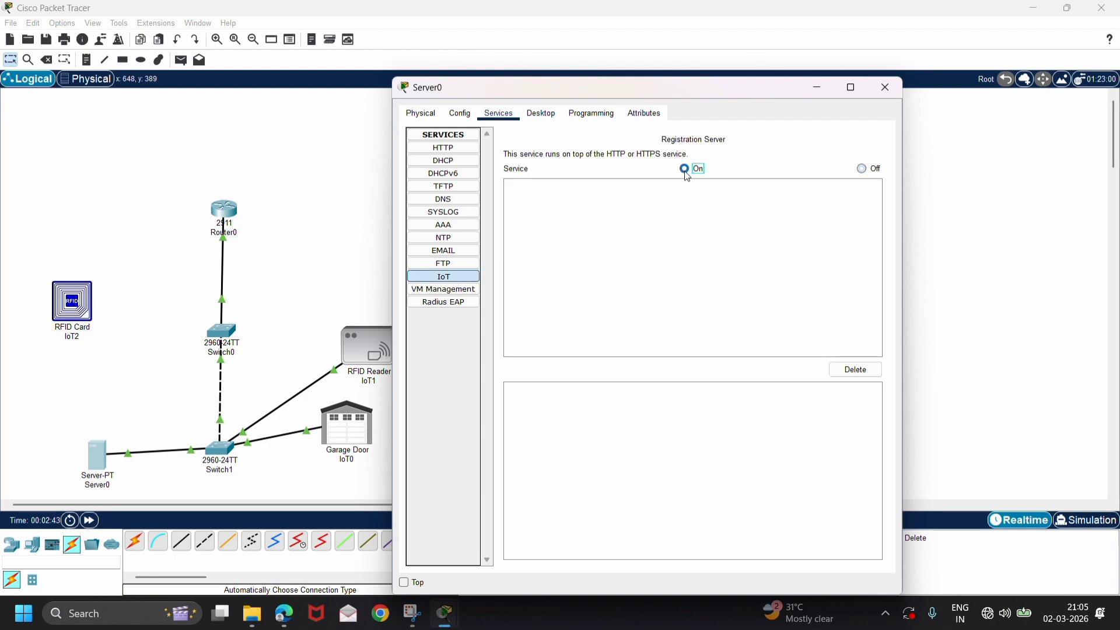
# Close Server0's IP configuration and load 192.168.1.50 in its web browser.
pyautogui.click(542, 112)
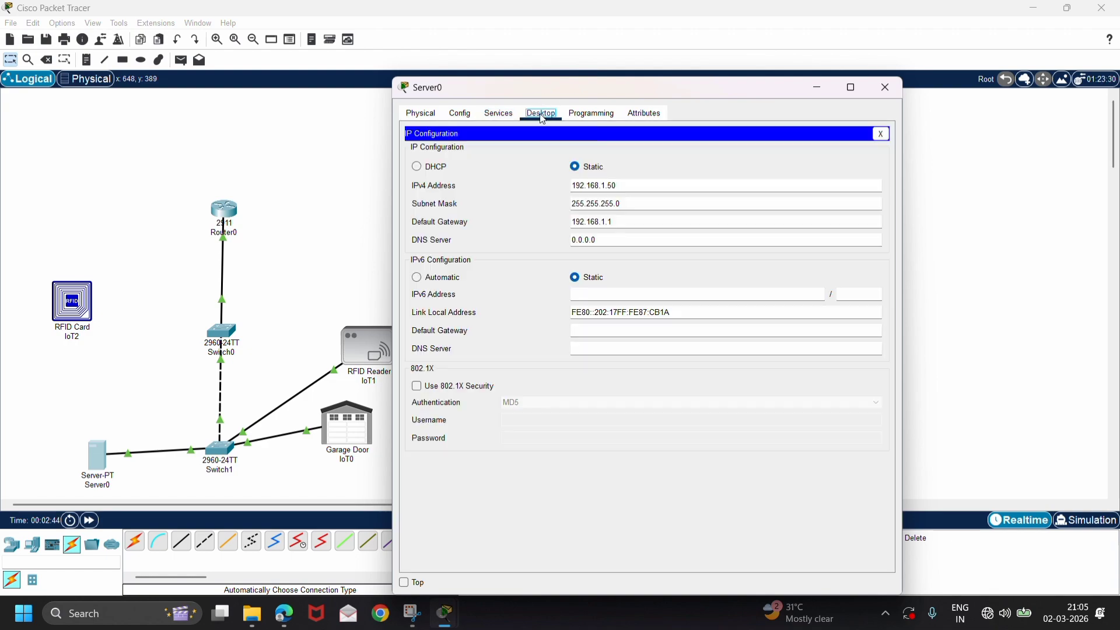
pyautogui.click(882, 135)
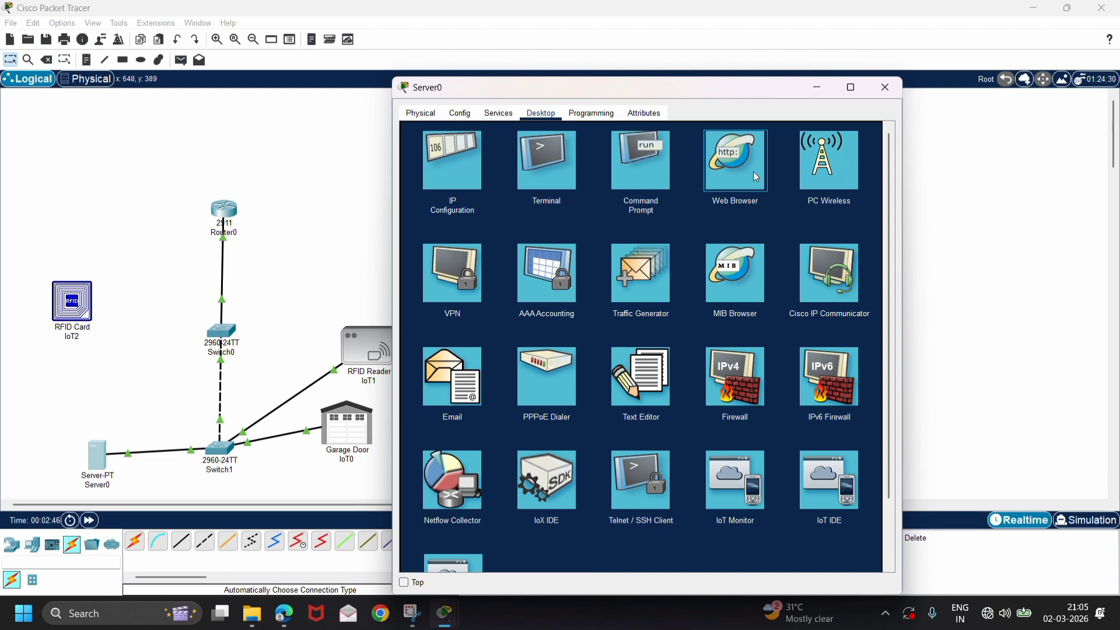
pyautogui.click(731, 184)
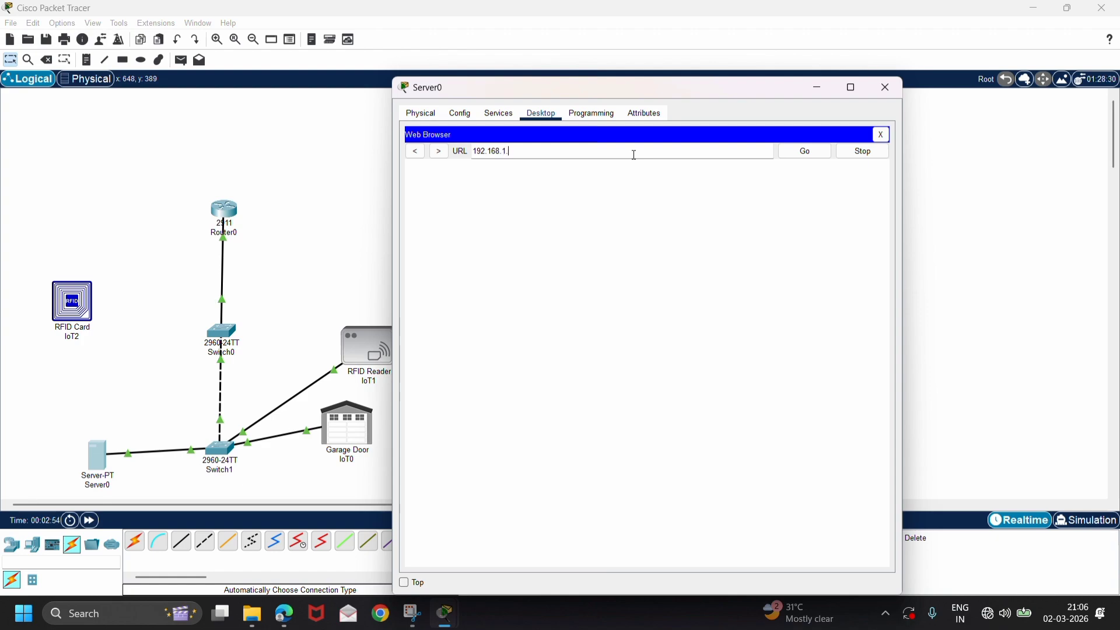
pyautogui.press('Return')
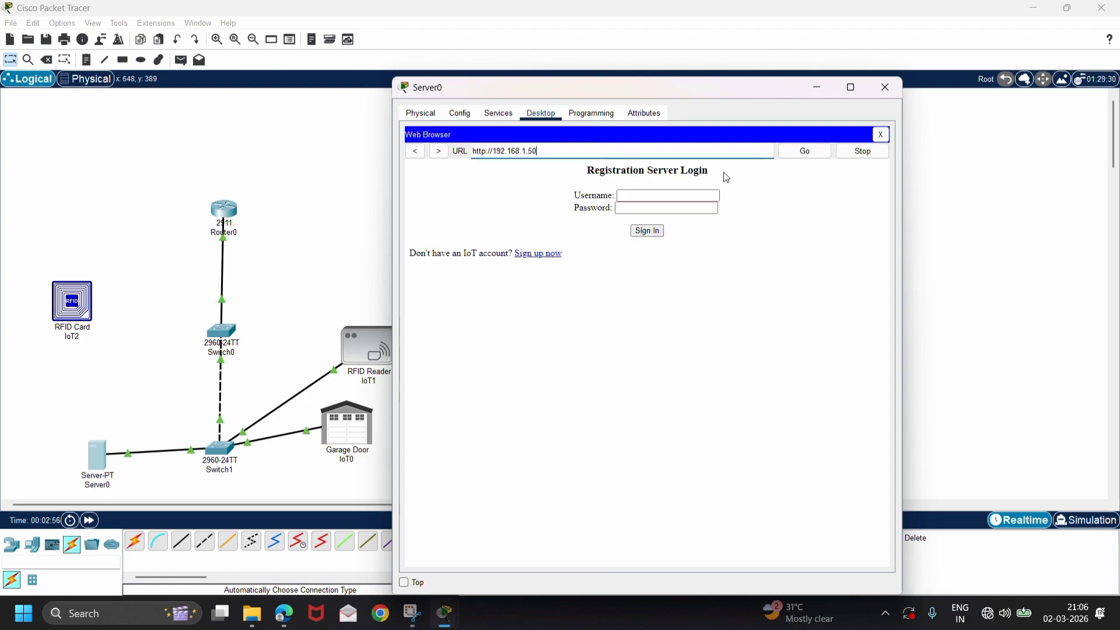
# Sign up for an IoT registration server account with username admin and the account password.
pyautogui.click(558, 256)
pyautogui.click(665, 208)
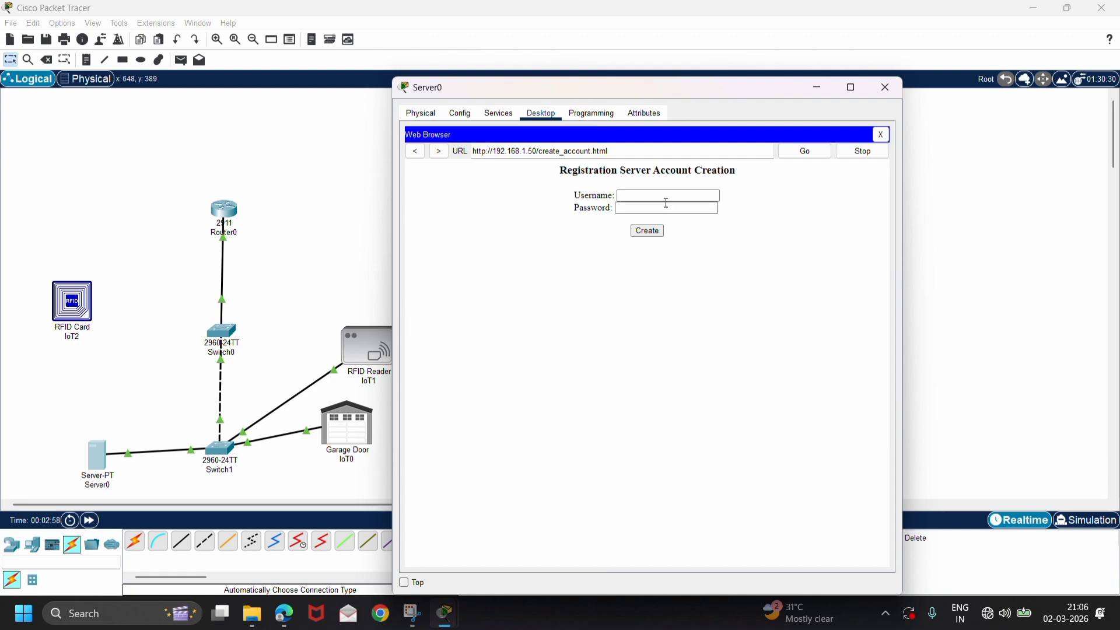
pyautogui.click(669, 197)
pyautogui.click(668, 210)
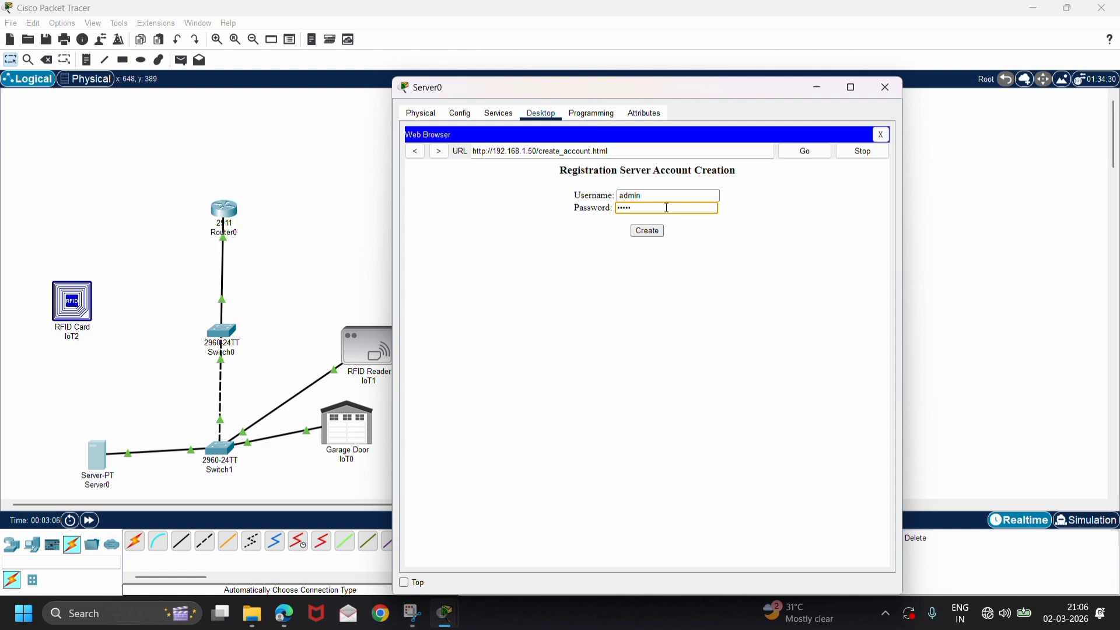
pyautogui.click(659, 236)
pyautogui.click(373, 236)
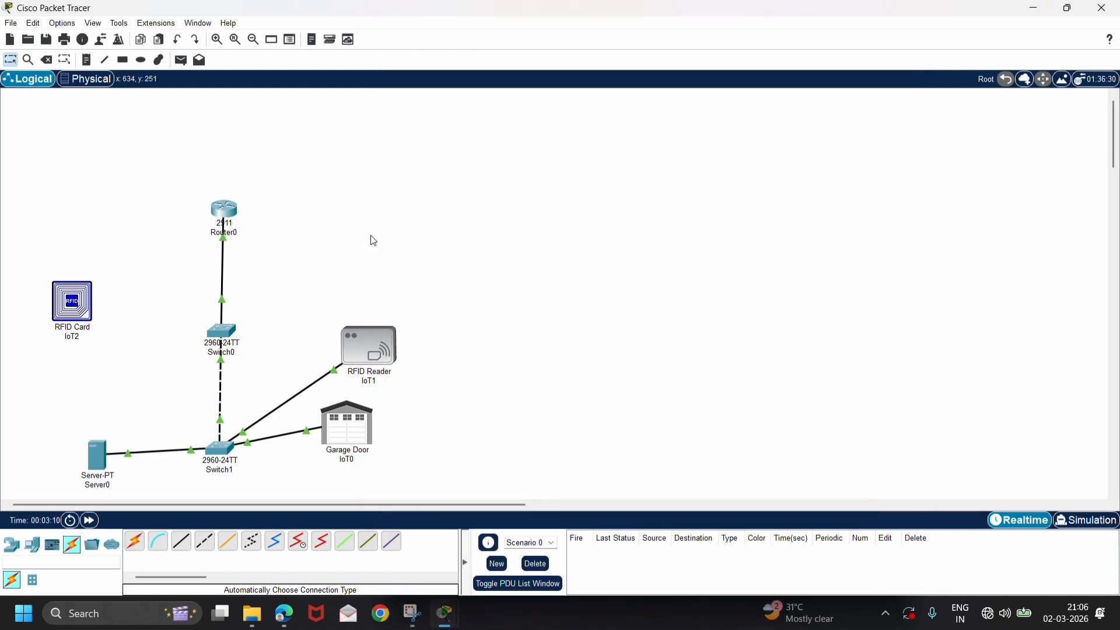
# Set the Garage Door's IPv4 gateway and DNS to DHCP in its global settings.
pyautogui.click(355, 436)
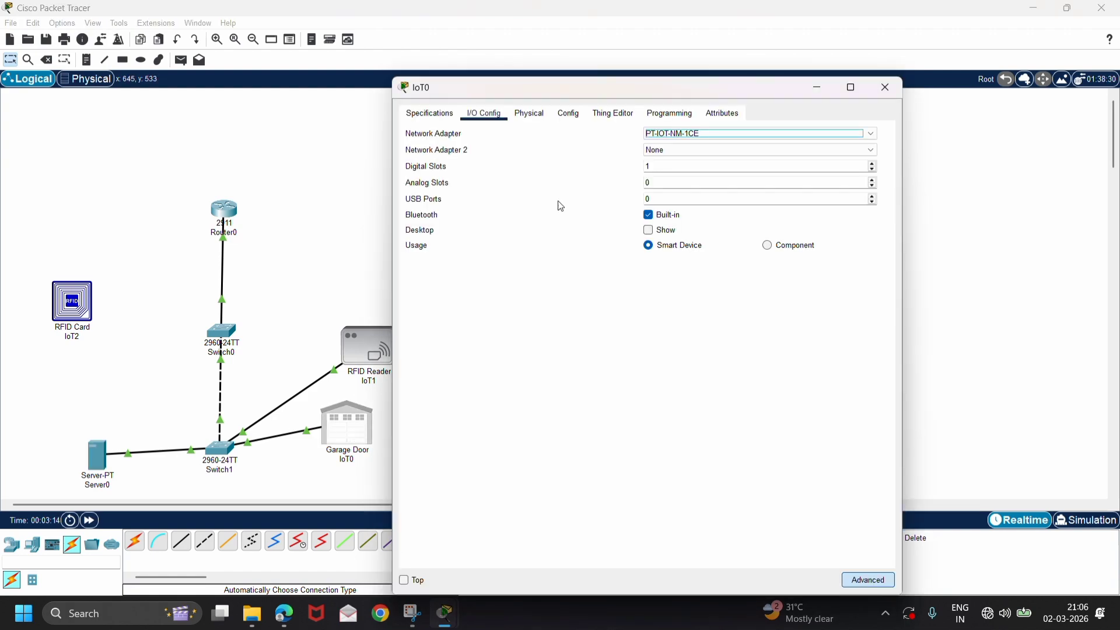
pyautogui.click(569, 114)
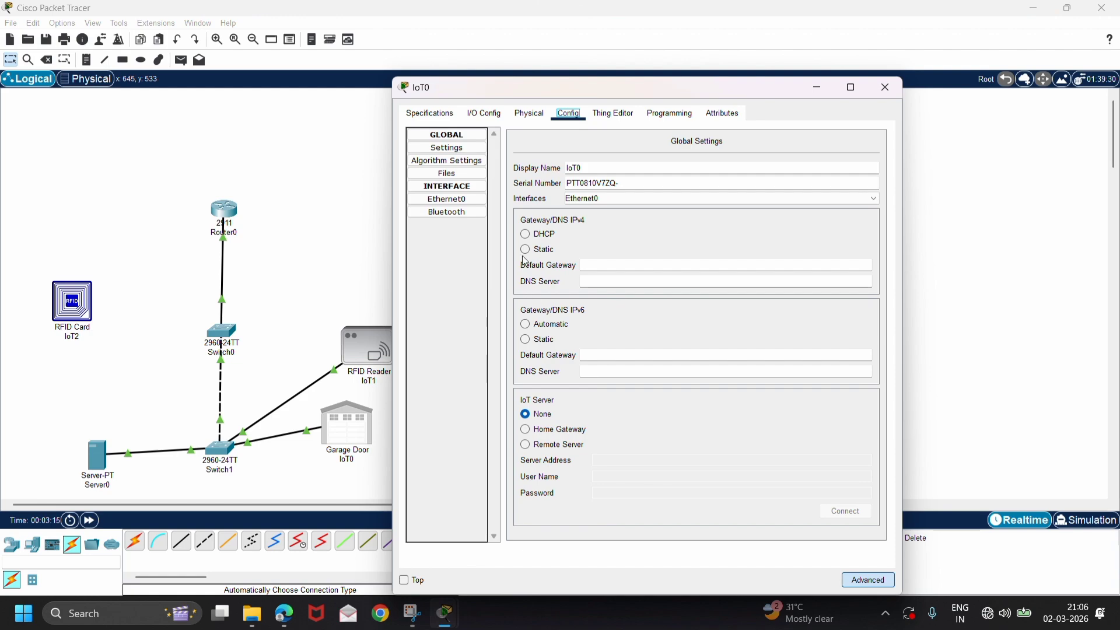
pyautogui.click(467, 214)
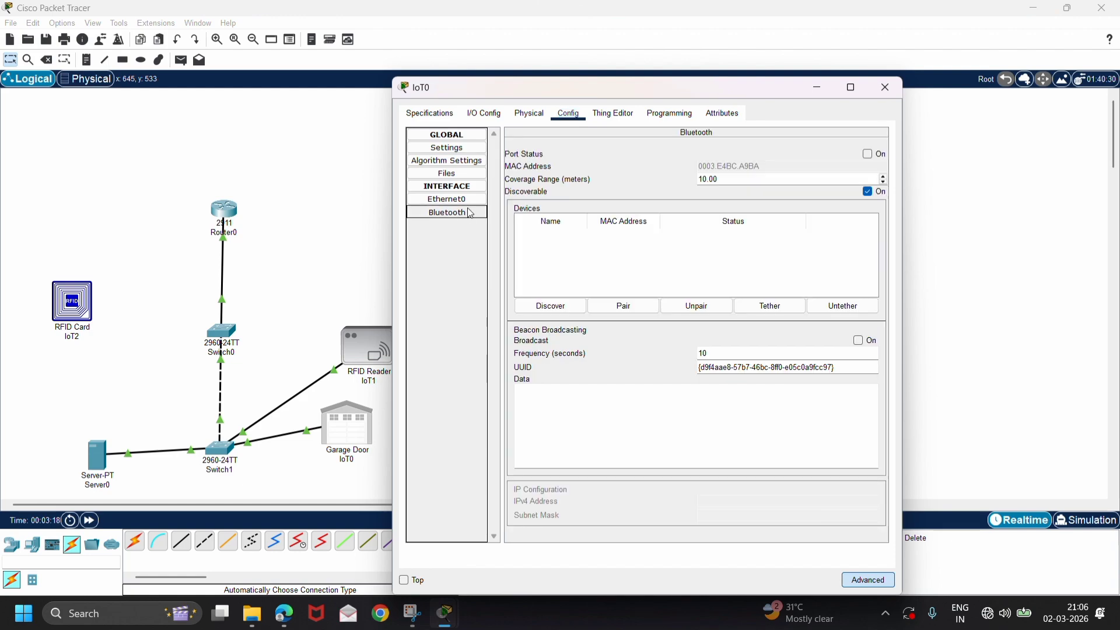
pyautogui.click(465, 151)
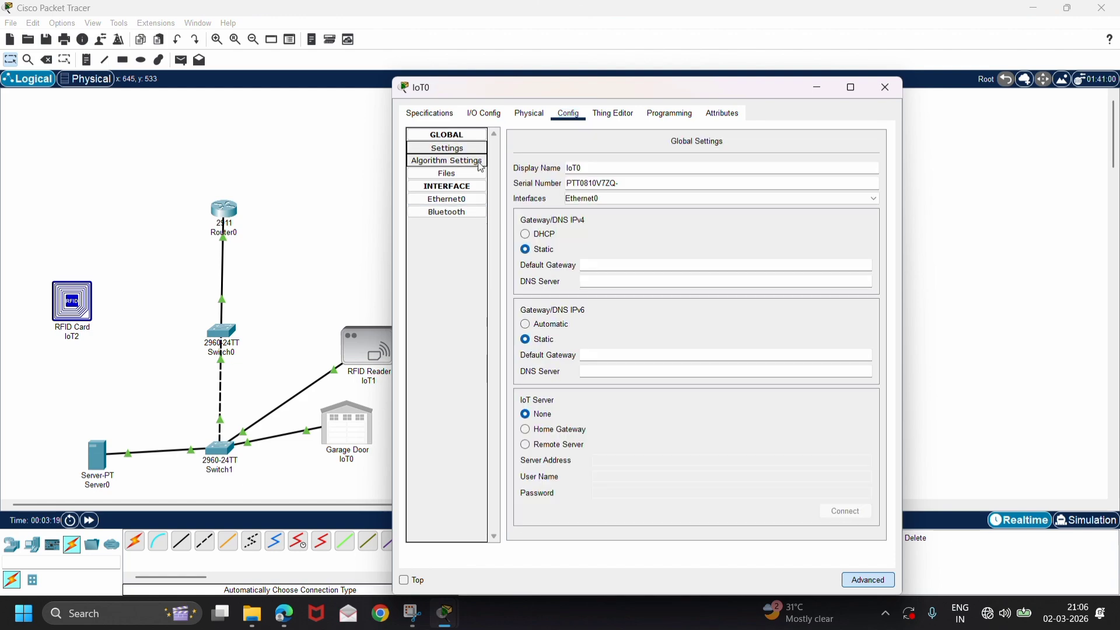
pyautogui.click(528, 236)
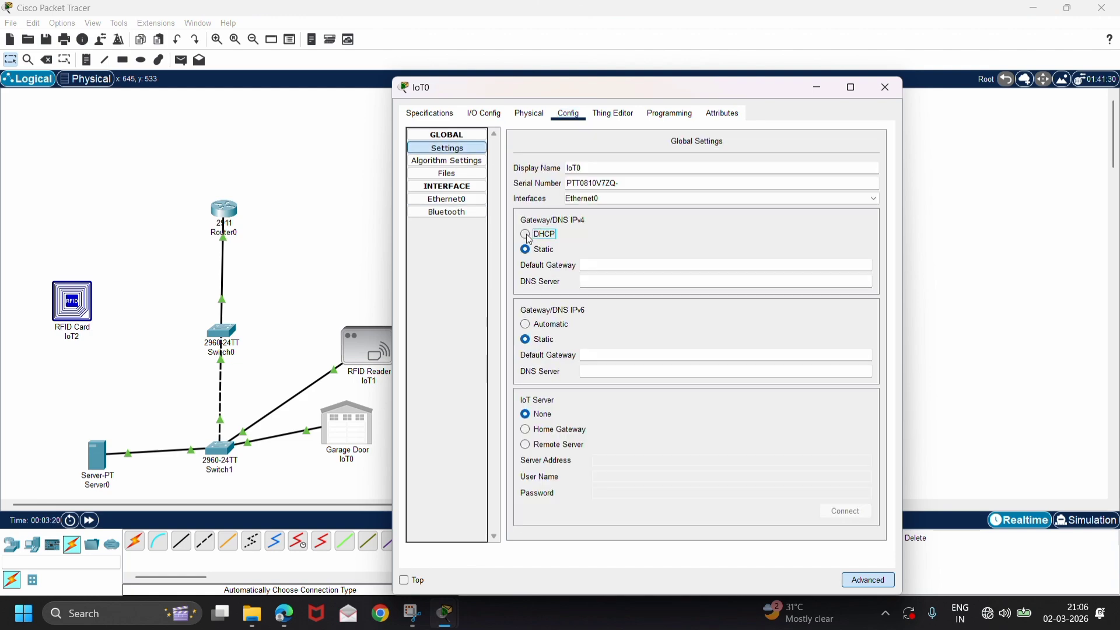
# Connect the Garage Door to remote IoT server 192.168.1.50 with username admin and the account password.
pyautogui.click(526, 446)
pyautogui.click(615, 462)
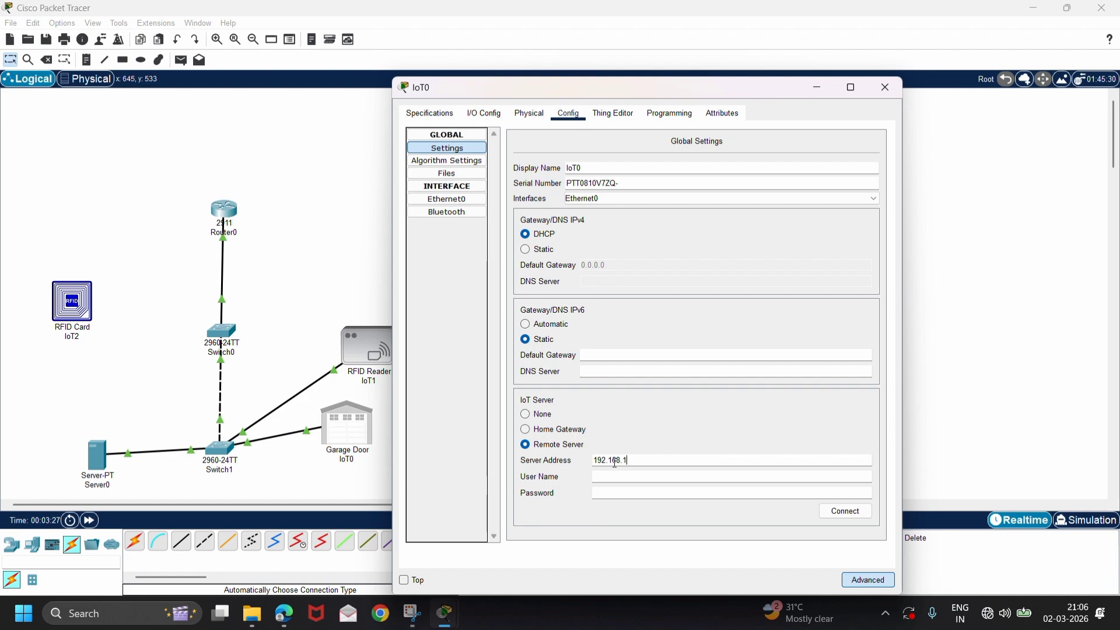
pyautogui.write('192.168.1.50')
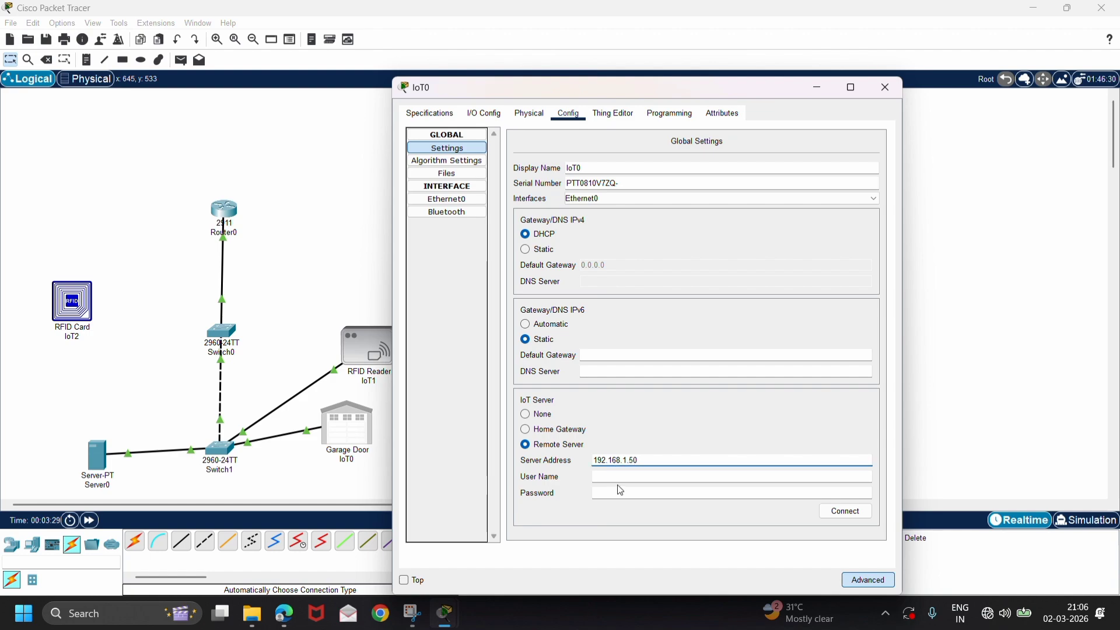
pyautogui.click(622, 478)
pyautogui.write('admin')
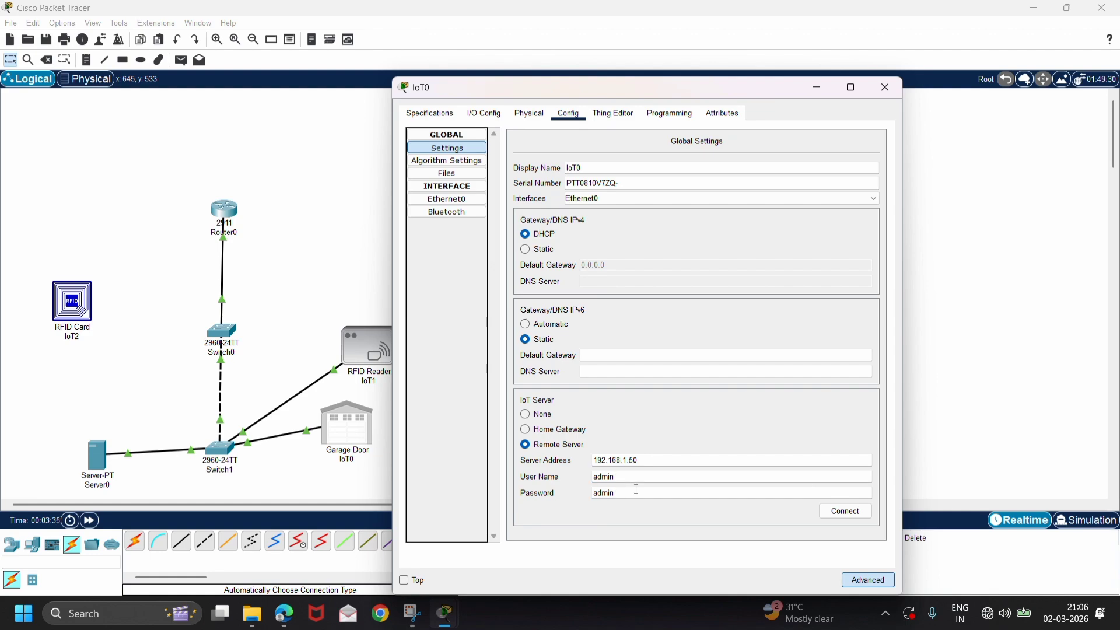
pyautogui.click(828, 518)
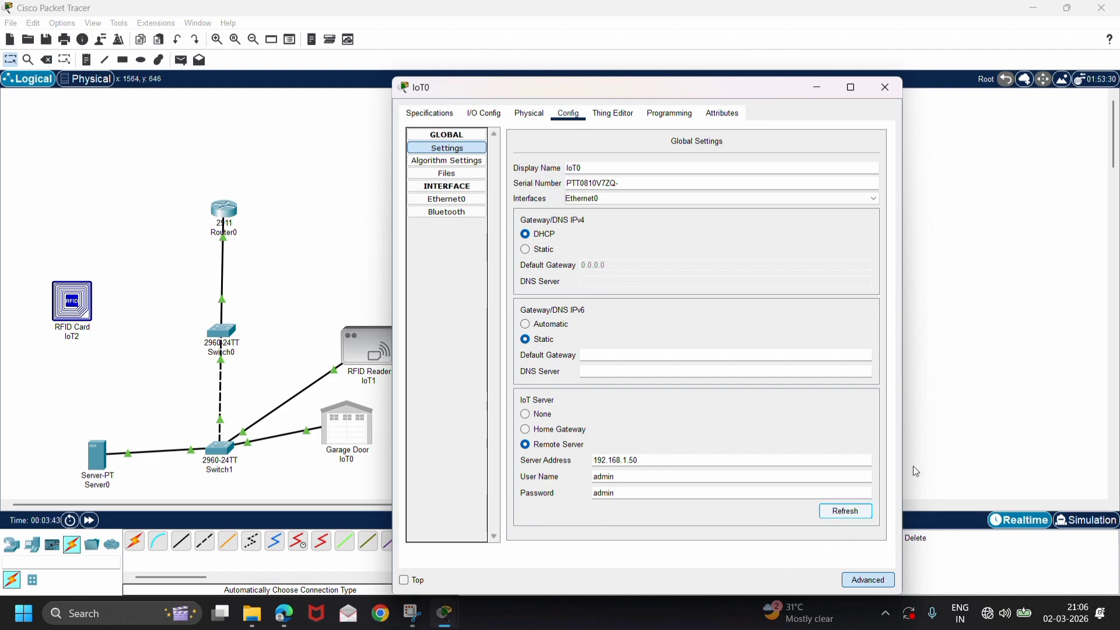
pyautogui.click(940, 449)
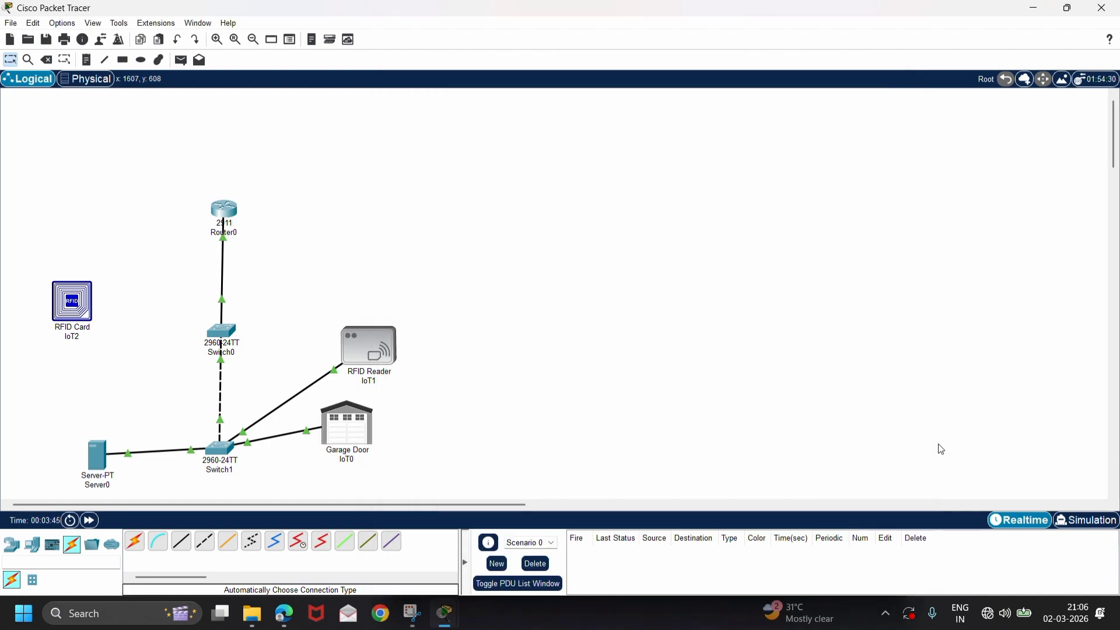
# Set the RFID Reader's IPv4 gateway and DNS to DHCP in its global settings.
pyautogui.click(386, 369)
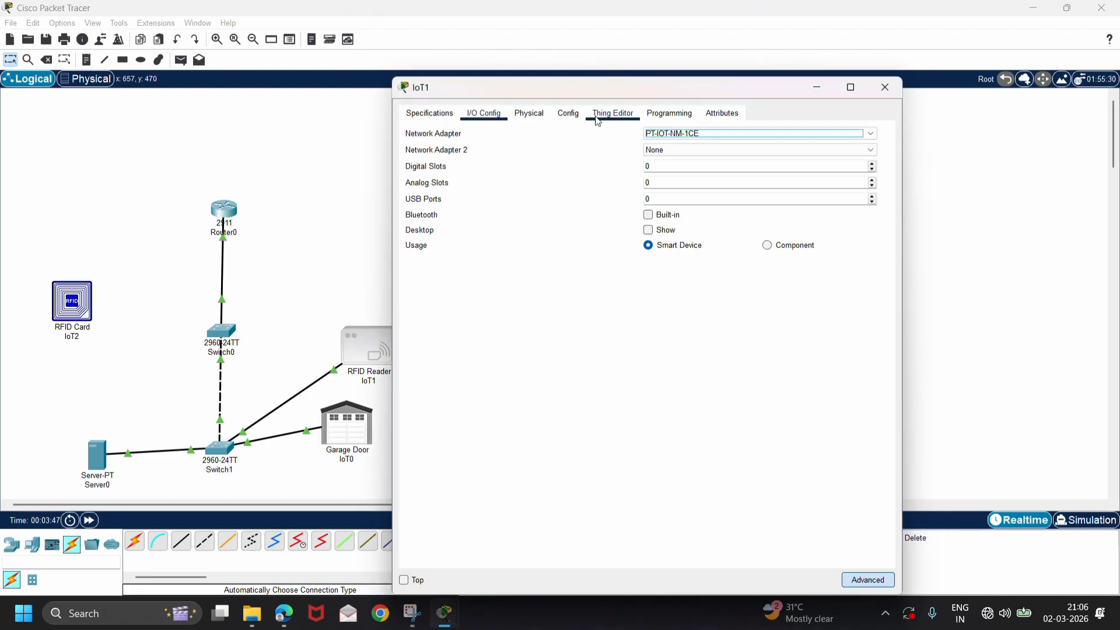
pyautogui.click(568, 114)
pyautogui.click(453, 201)
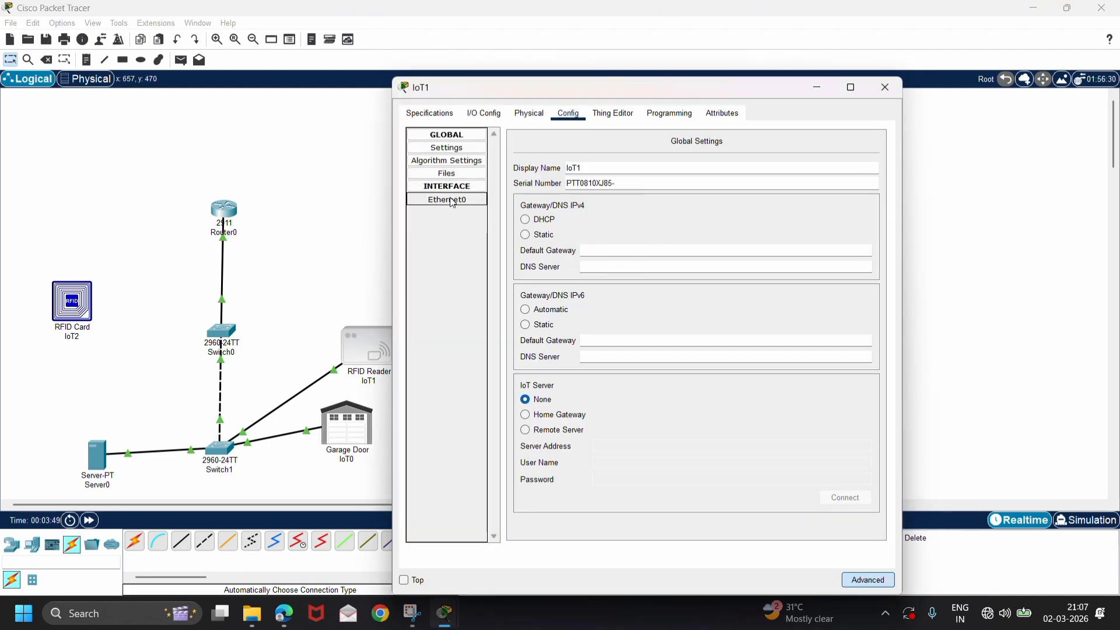
pyautogui.click(463, 148)
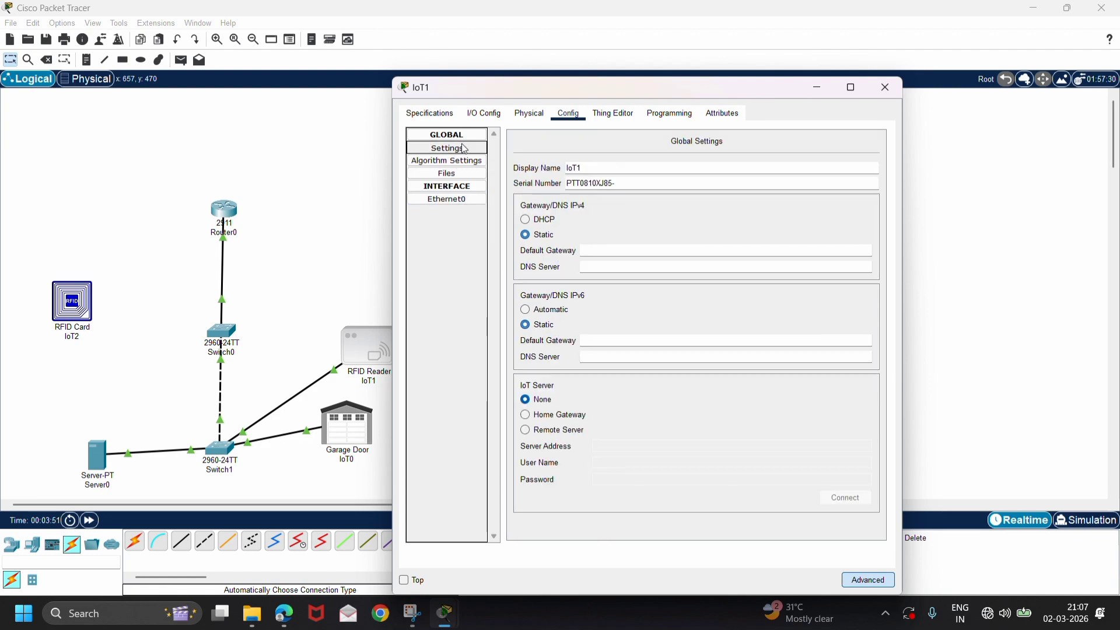
pyautogui.click(528, 224)
# Connect the RFID Reader to remote IoT server 192.168.1.50 with username admin and the account password.
pyautogui.click(528, 432)
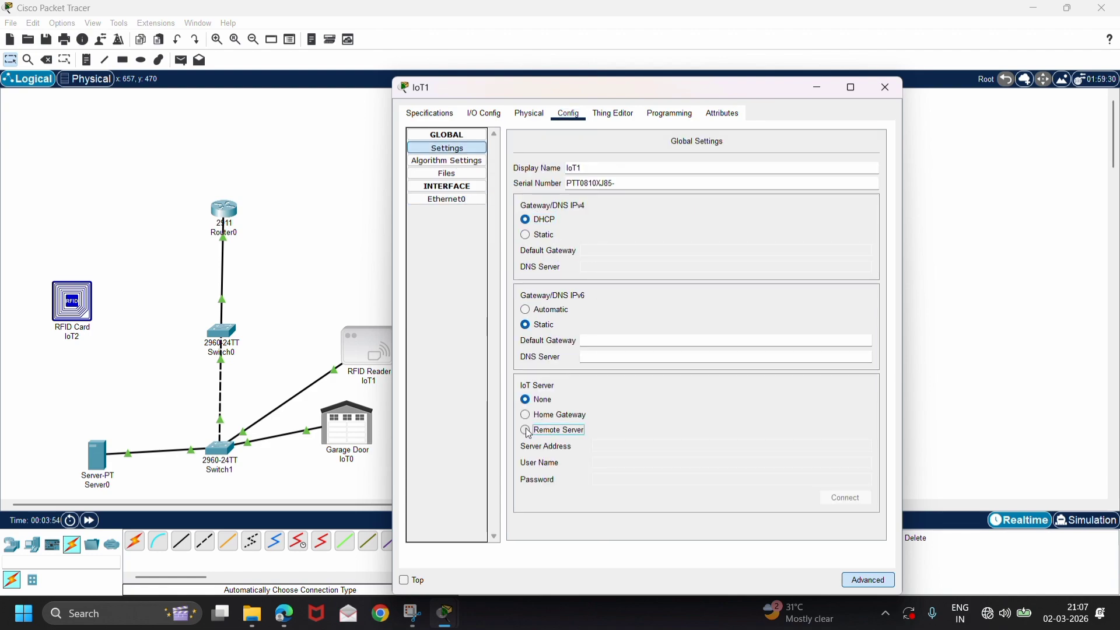
pyautogui.click(623, 445)
pyautogui.write('1')
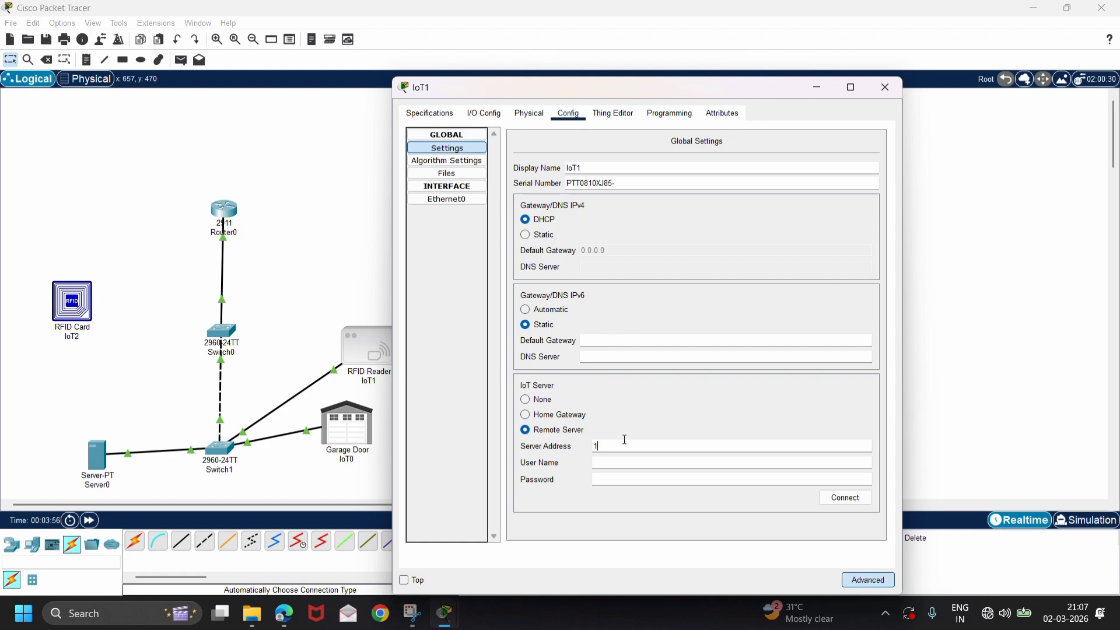
pyautogui.write('92.168.1.50')
pyautogui.click(631, 467)
pyautogui.write('admin')
pyautogui.click(631, 475)
pyautogui.write('admi')
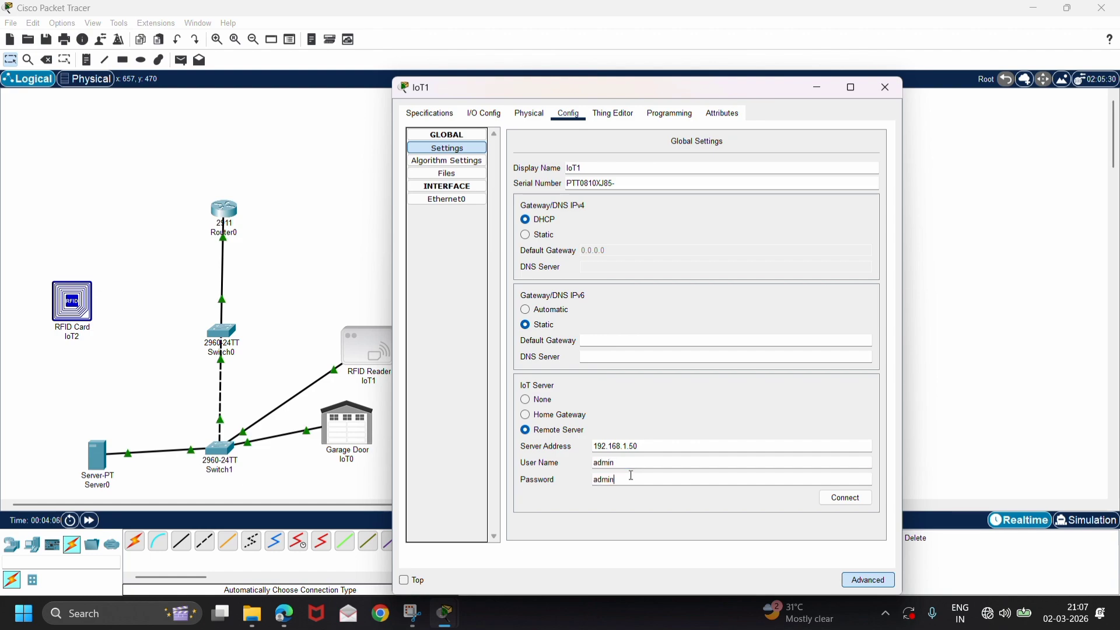
pyautogui.write('n')
pyautogui.click(834, 501)
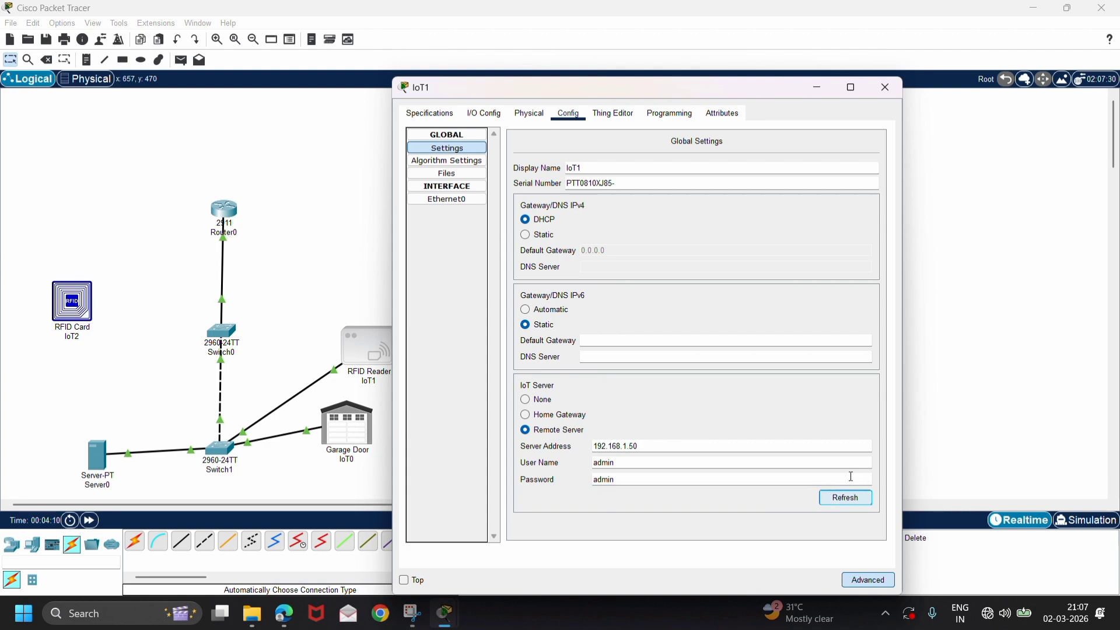
pyautogui.click(938, 406)
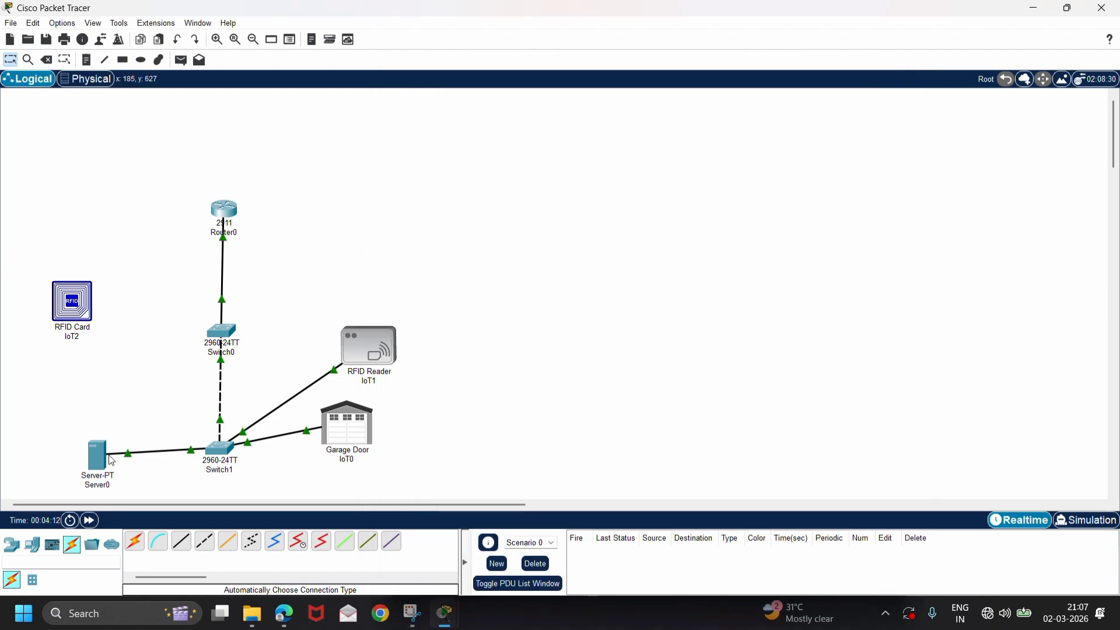
# Close Server0's web browser and log in to its IoT Monitor with server address 192.168.1.50.
pyautogui.click(89, 464)
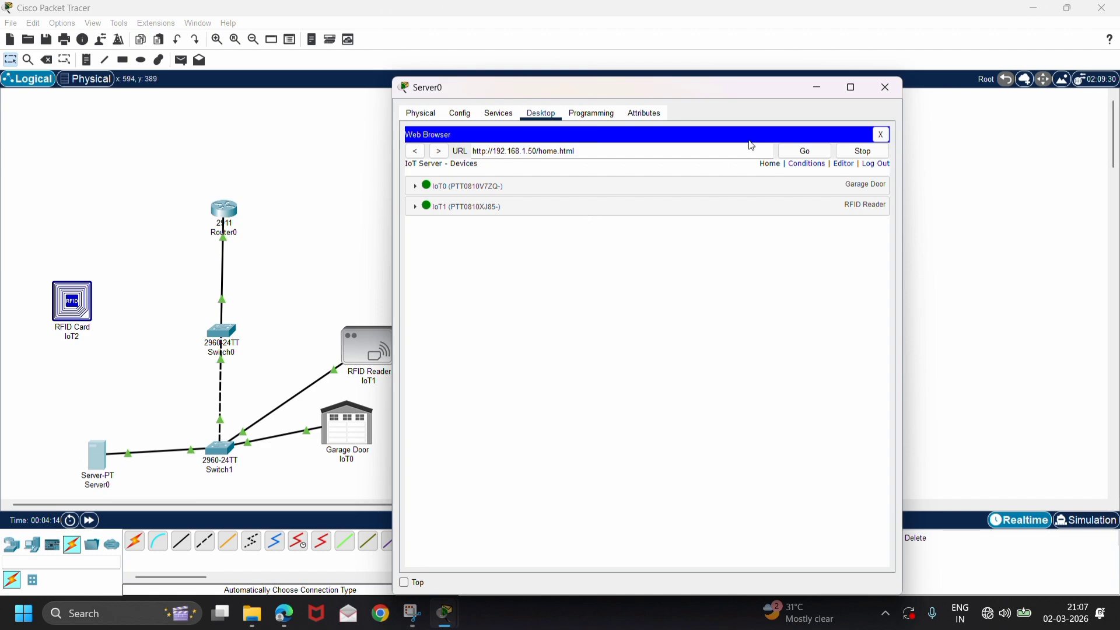
pyautogui.click(882, 135)
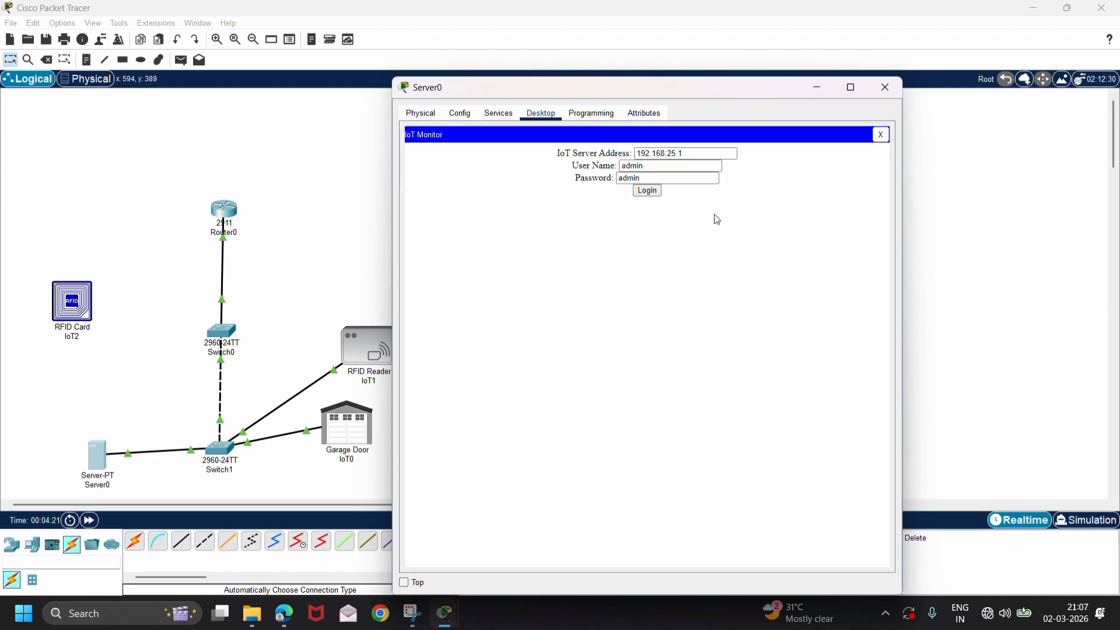
pyautogui.click(690, 158)
pyautogui.press('BackSpace')
pyautogui.press('BackSpace')
pyautogui.press('BackSpace')
pyautogui.write('1.')
pyautogui.click(649, 192)
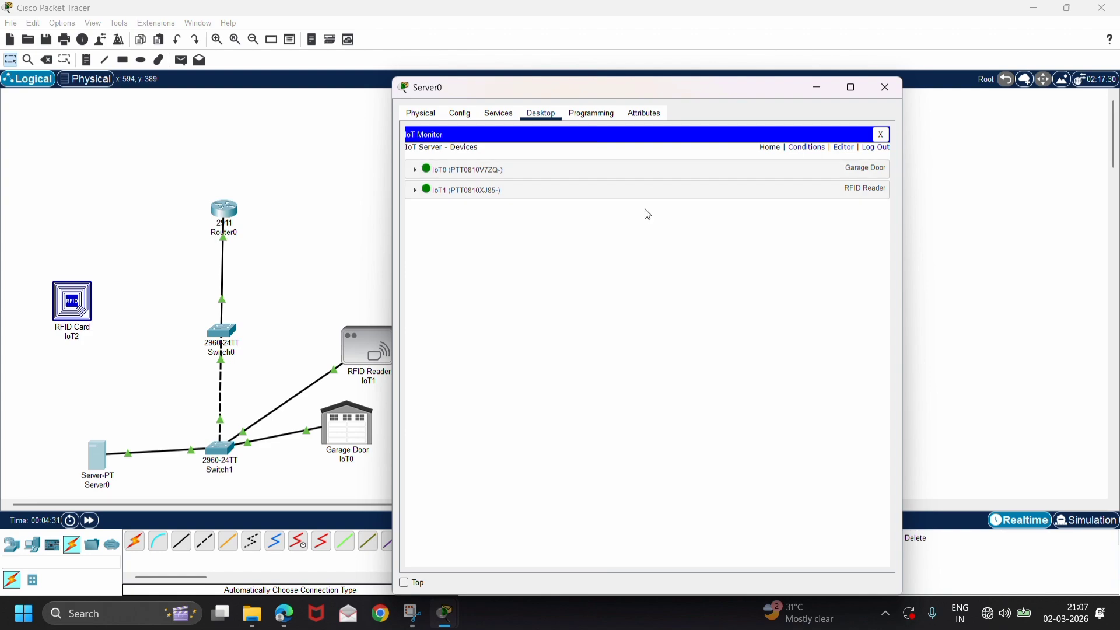
# Start a new rule in the IoT server's device conditions and return to the network workspace.
pyautogui.click(815, 148)
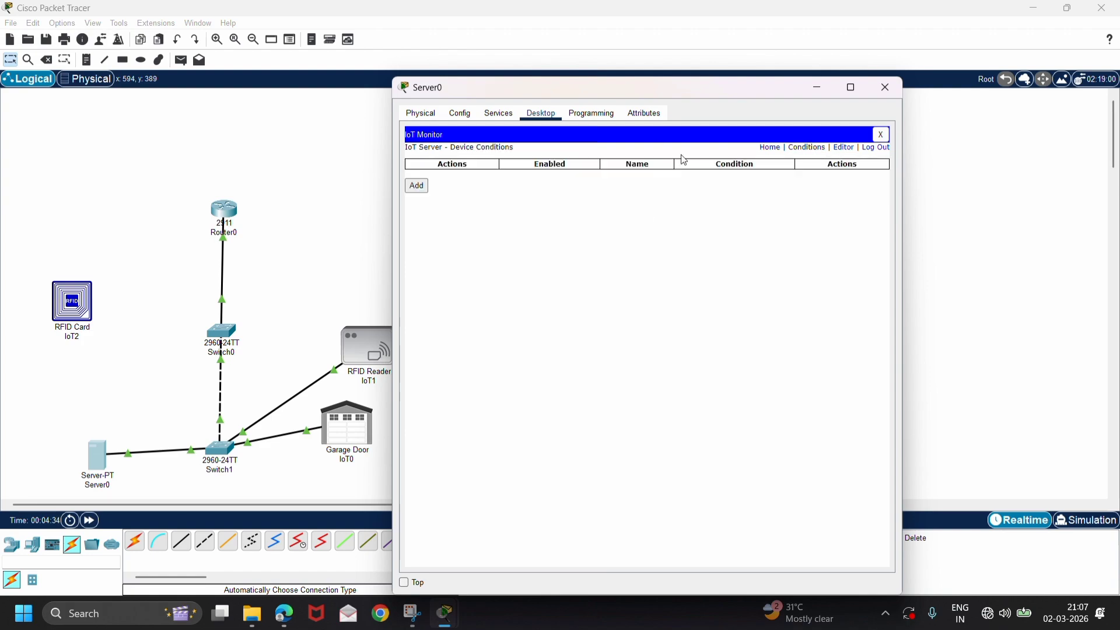
pyautogui.click(418, 187)
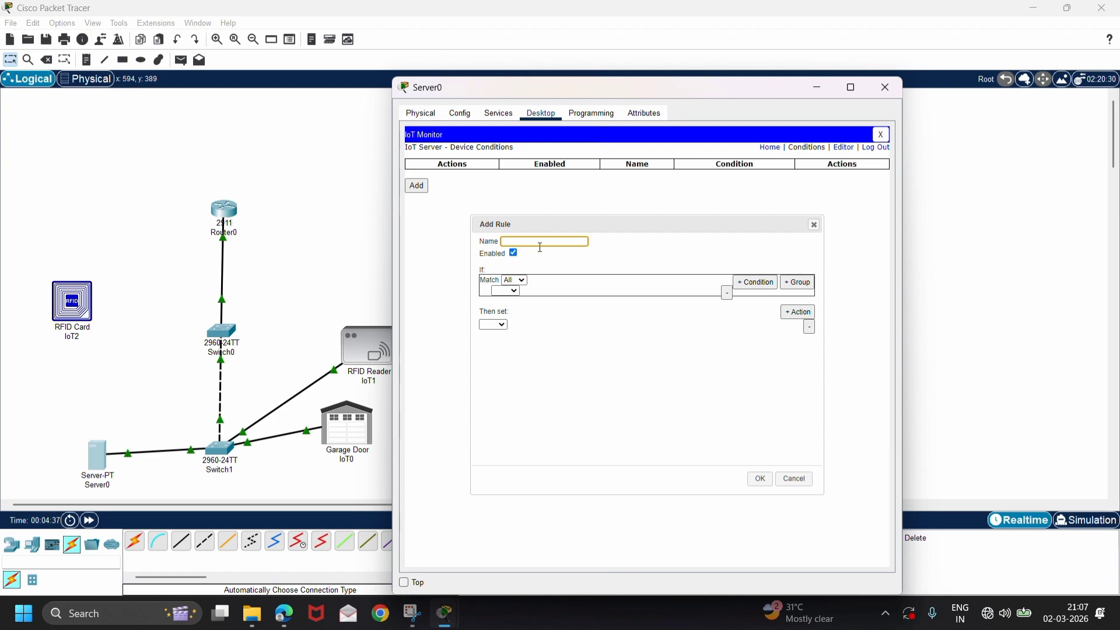
pyautogui.click(374, 251)
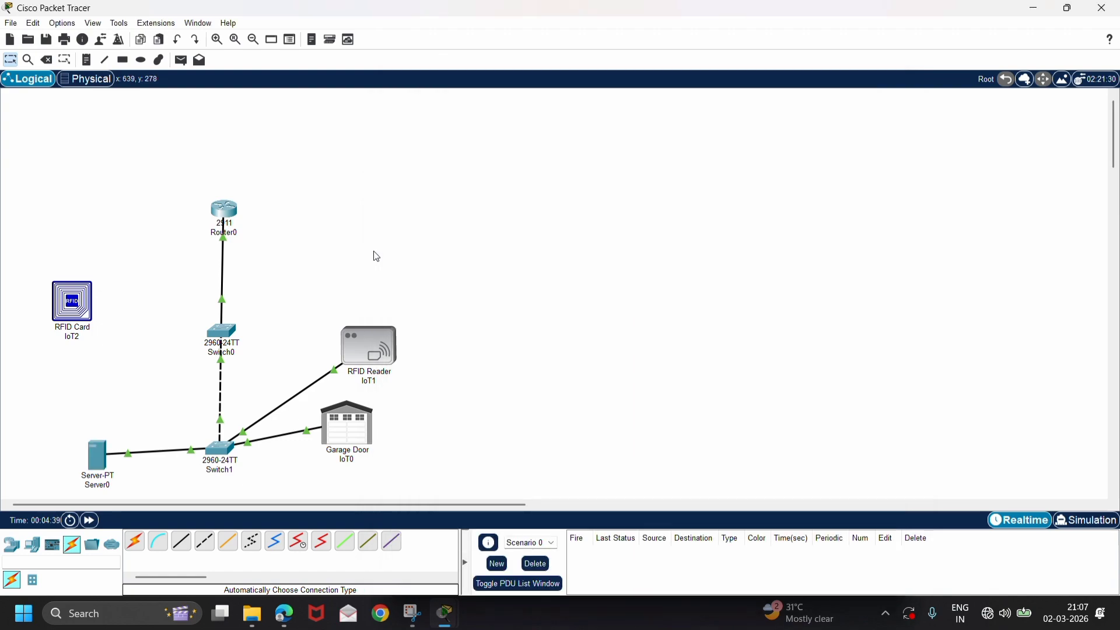
# Rename the RFID Reader as rfid and the Garage Door as door.
pyautogui.click(370, 383)
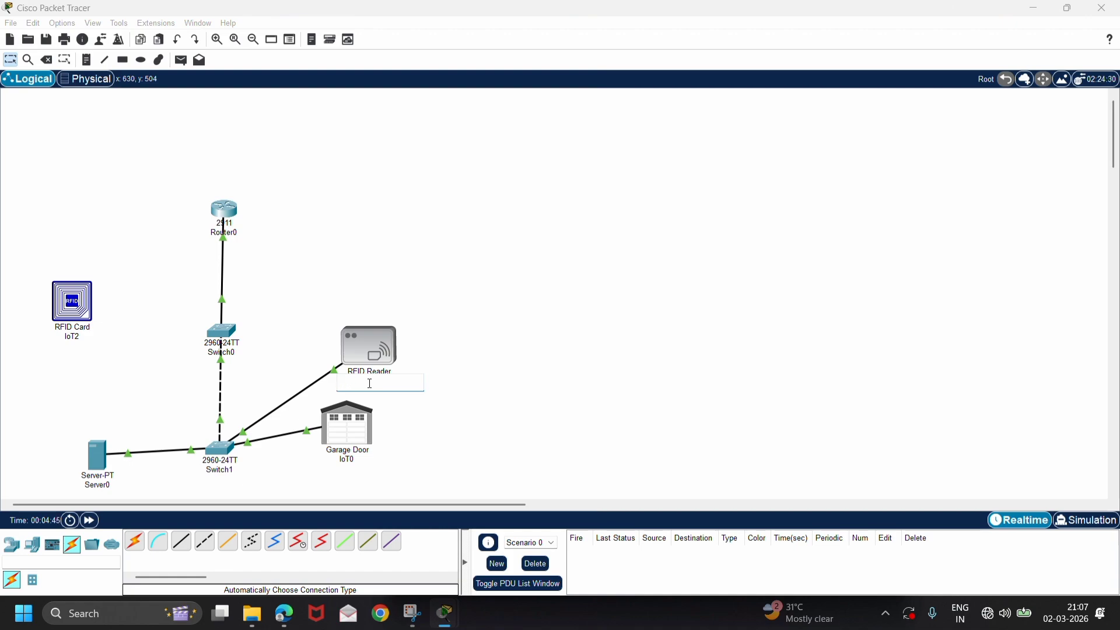
pyautogui.write('rfid')
pyautogui.press('Return')
pyautogui.click(342, 458)
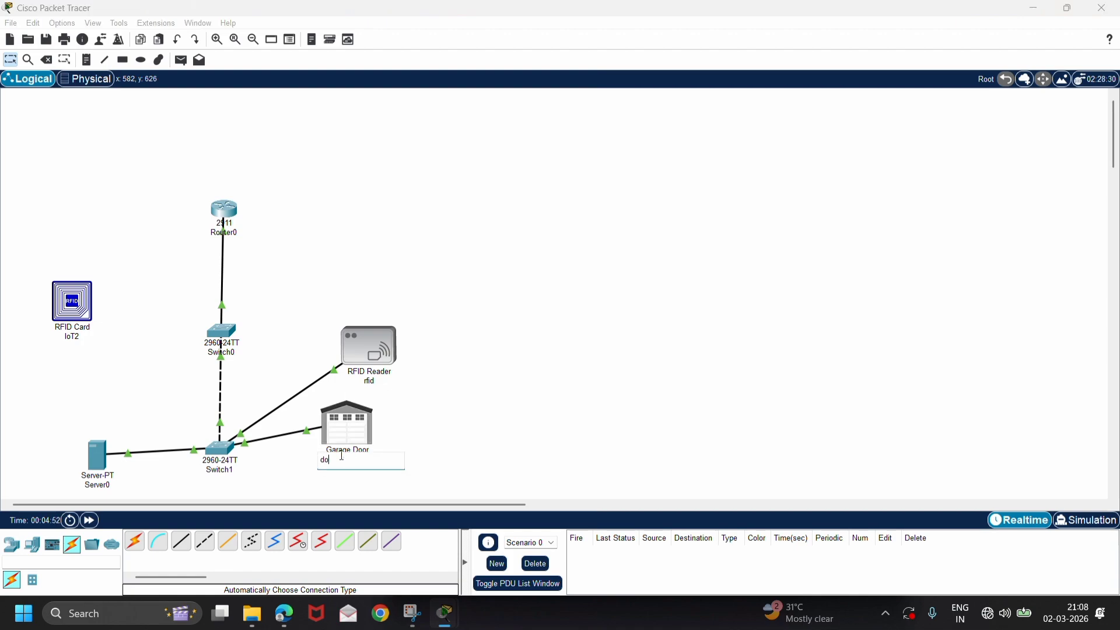
pyautogui.write('door')
pyautogui.press('Return')
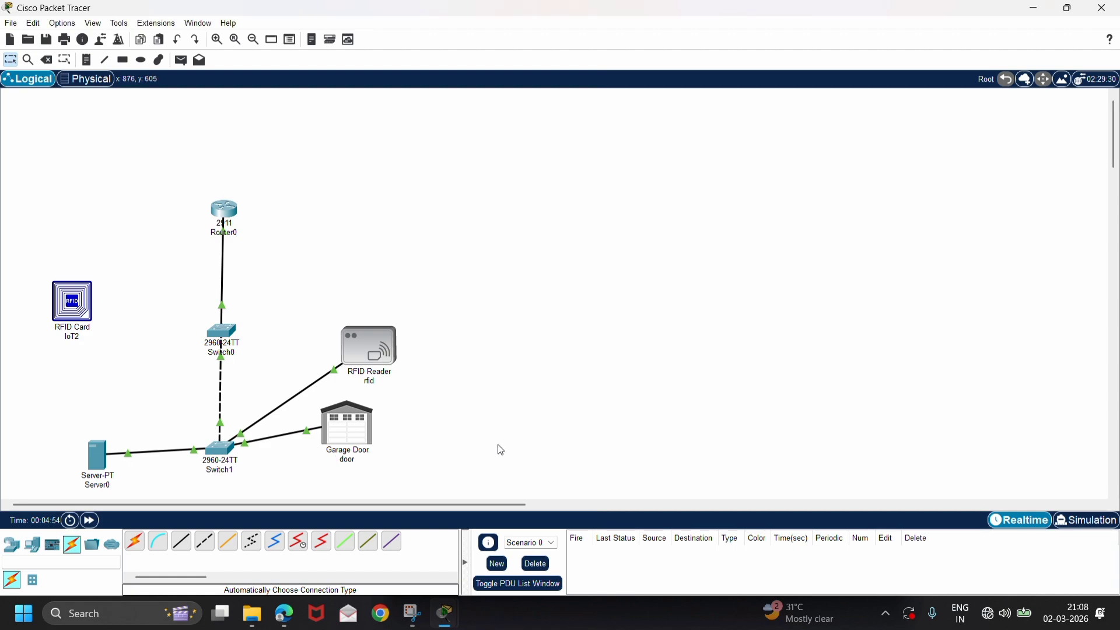
# Name Server0's new rule rfid valid and set its condition to rfid Card ID = 1001.
pyautogui.click(117, 465)
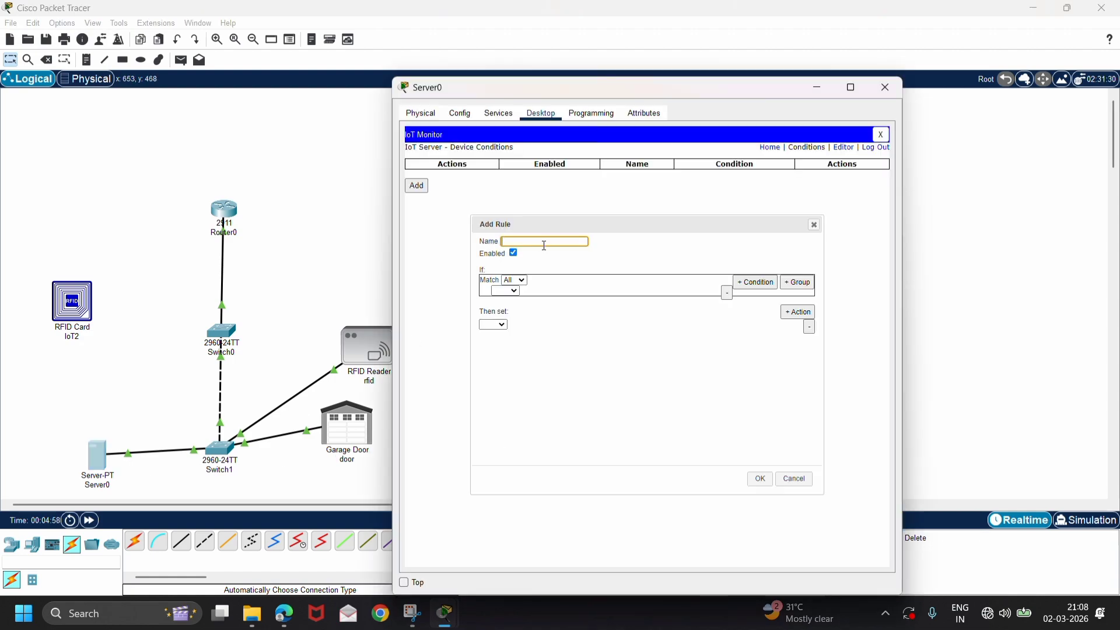
pyautogui.write('rfid valid')
pyautogui.click(507, 290)
pyautogui.click(506, 310)
pyautogui.click(542, 290)
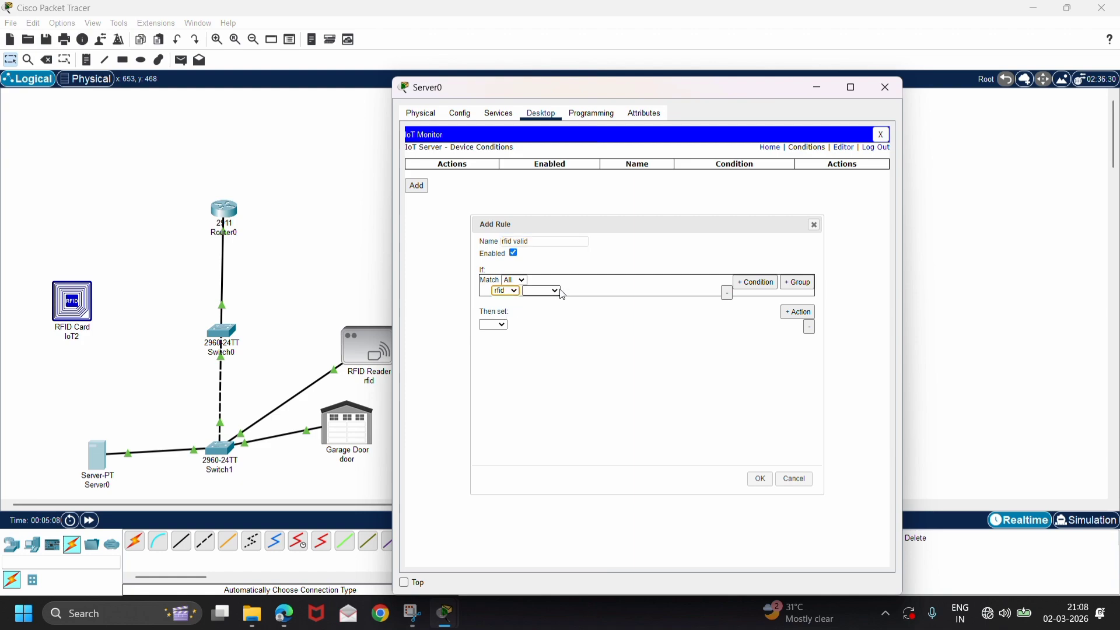
pyautogui.click(538, 300)
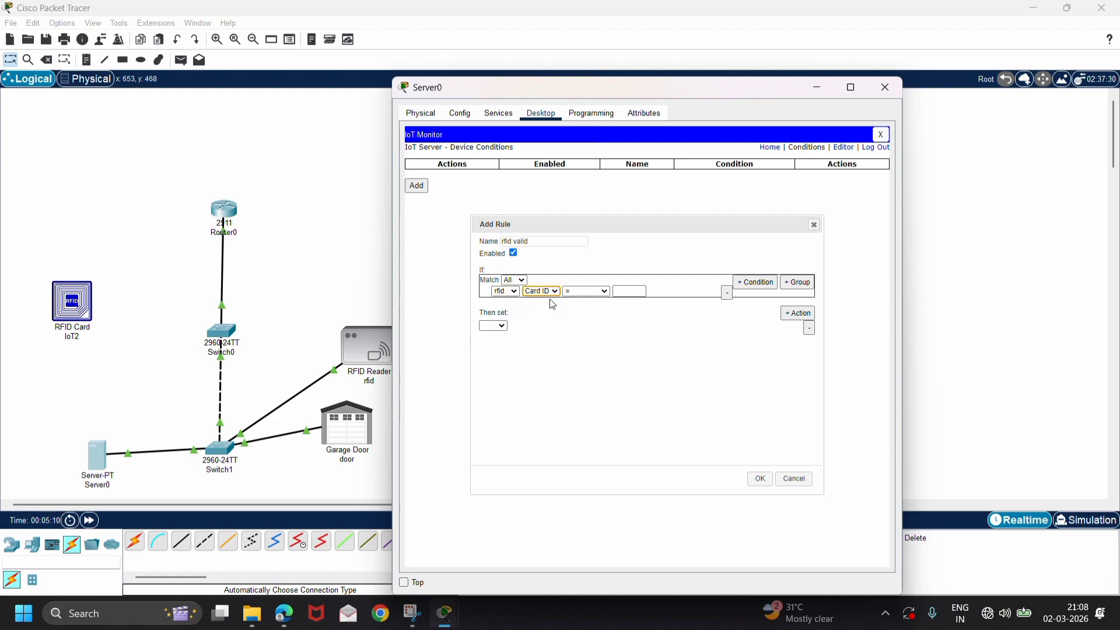
pyautogui.click(620, 293)
pyautogui.write('1001')
# Make the rfid valid rule set the rfid Status to Valid and save the rule.
pyautogui.click(494, 326)
pyautogui.click(495, 345)
pyautogui.click(527, 326)
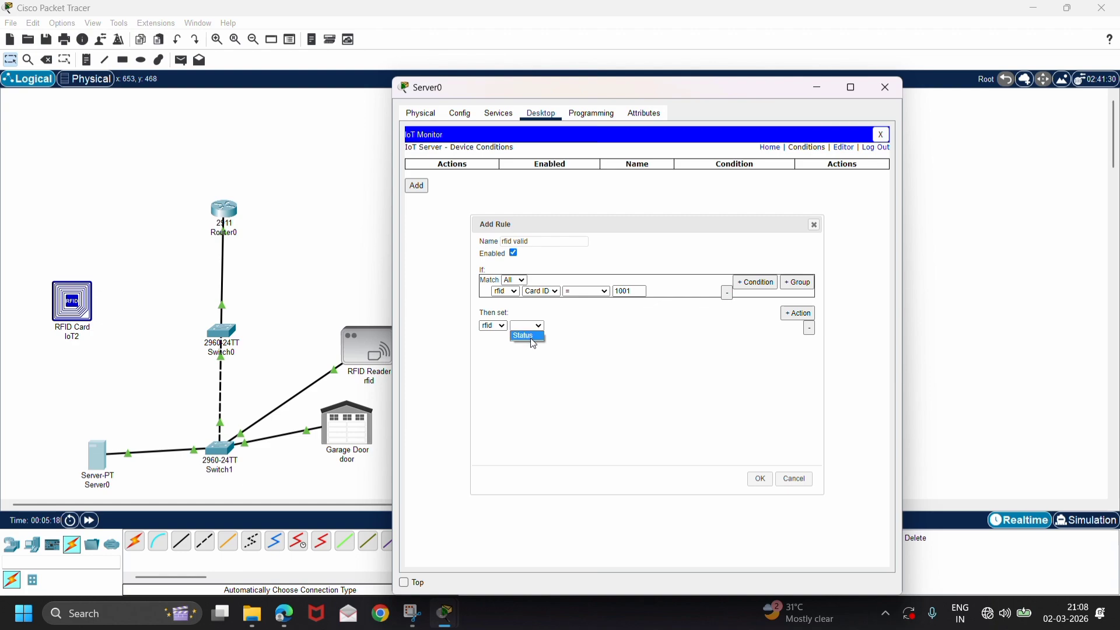
pyautogui.click(527, 336)
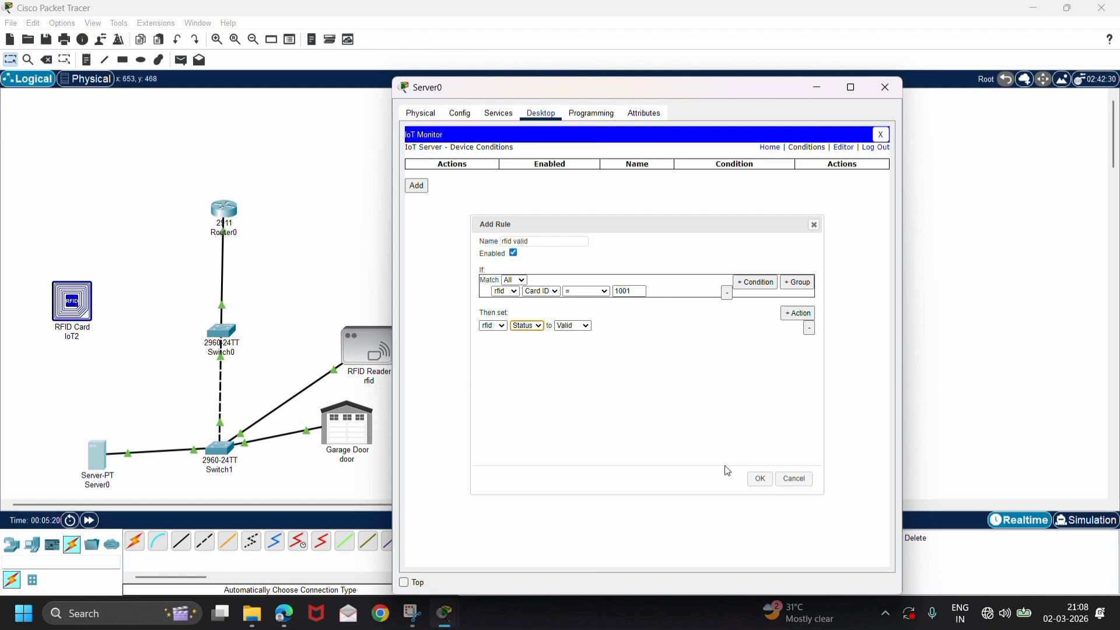
pyautogui.click(760, 479)
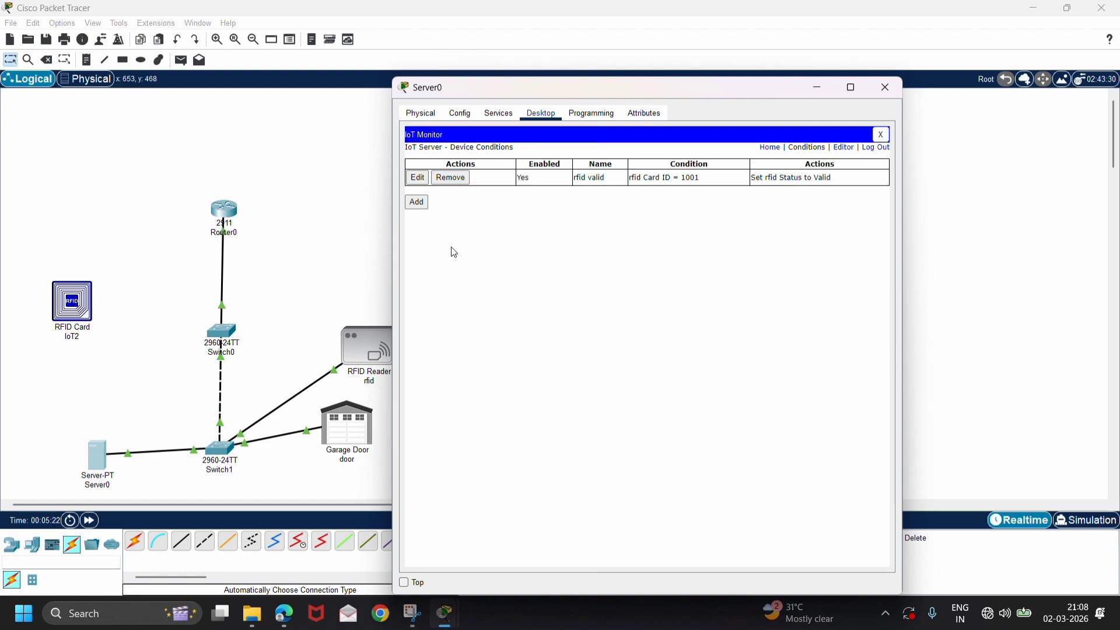
# Add a rule named rfid invalid with the condition rfid Card ID != 1001.
pyautogui.click(425, 205)
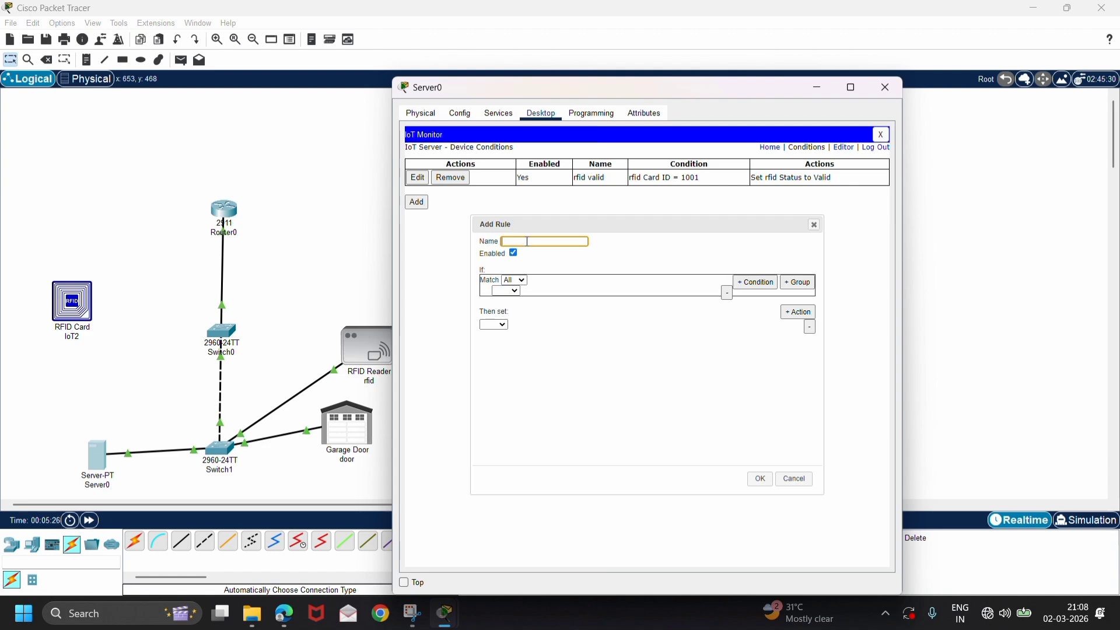
pyautogui.write('rfid invalid')
pyautogui.click(507, 290)
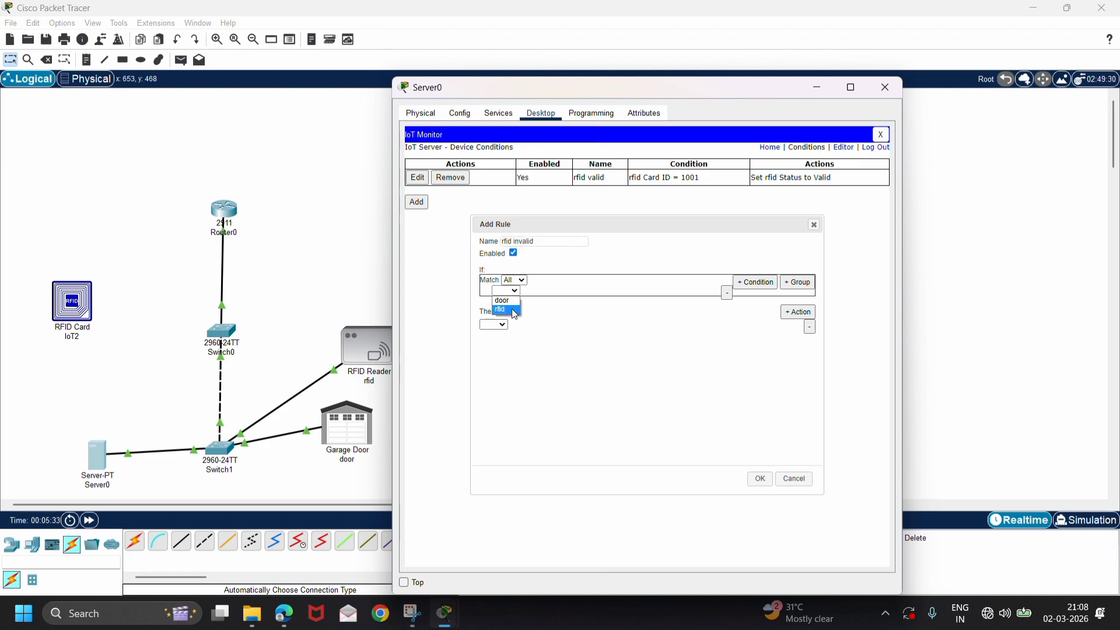
pyautogui.click(515, 311)
pyautogui.click(542, 290)
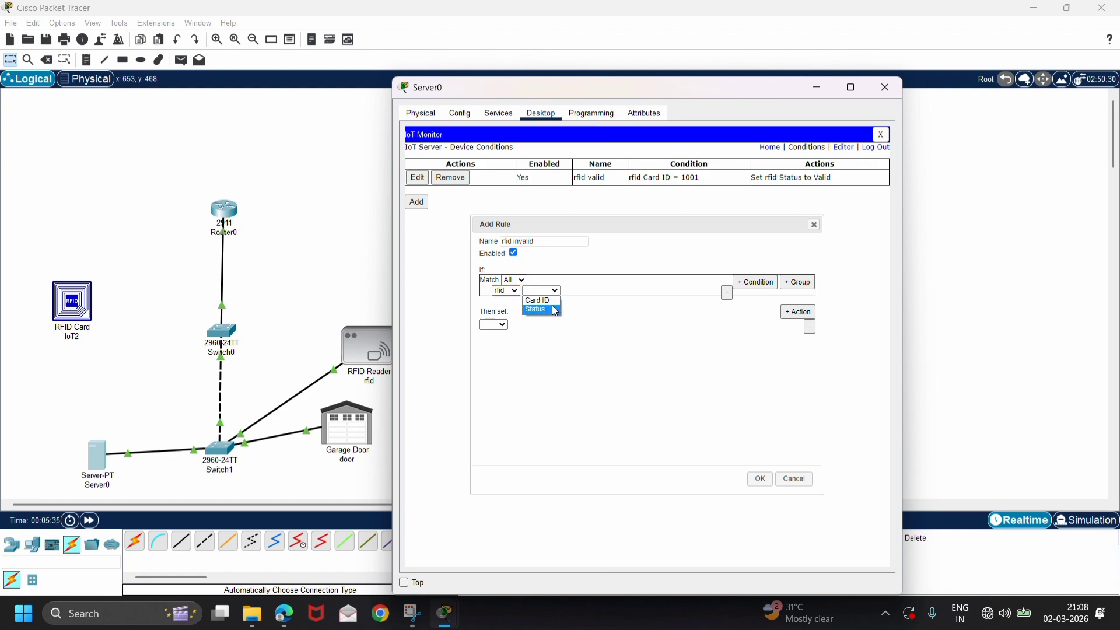
pyautogui.click(537, 300)
pyautogui.click(606, 291)
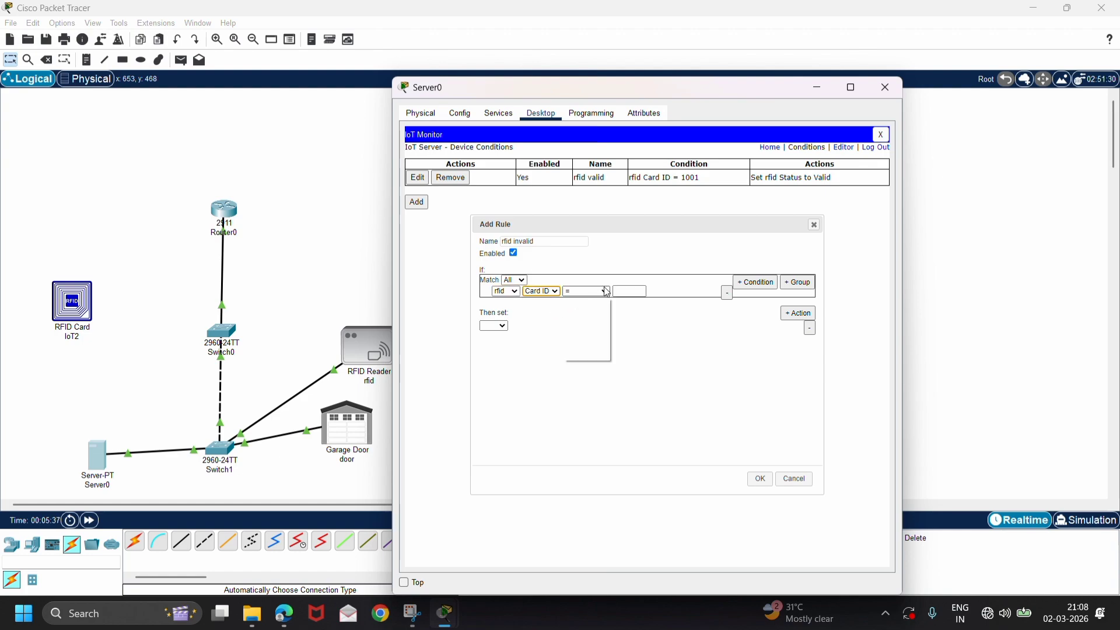
pyautogui.click(593, 312)
pyautogui.click(641, 291)
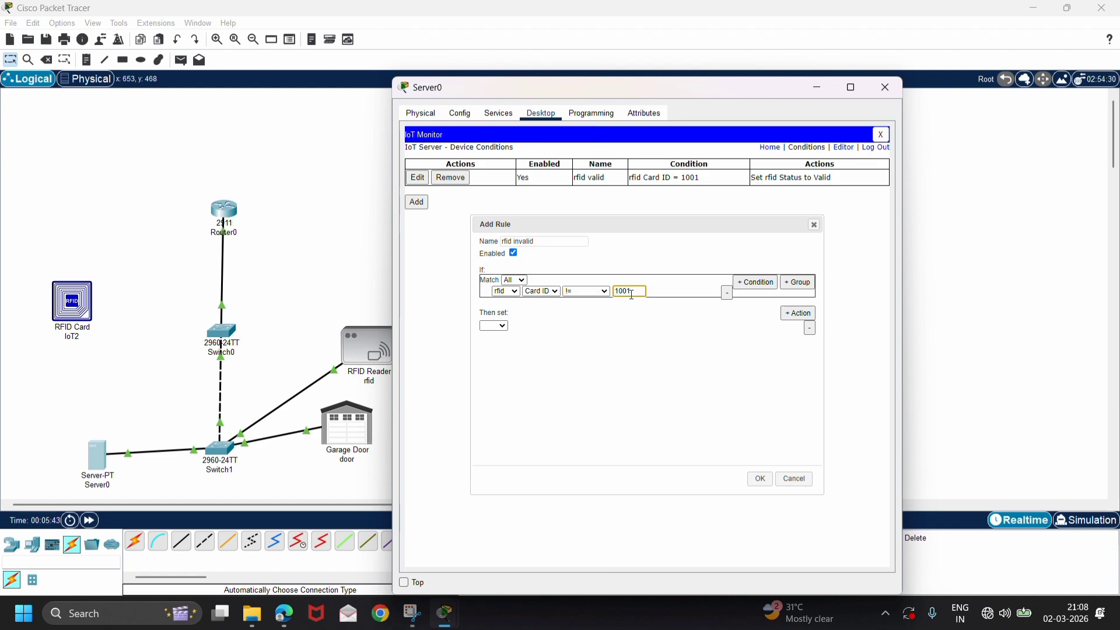
# Make the rfid invalid rule set the rfid Status to Invalid and save the rule.
pyautogui.click(494, 325)
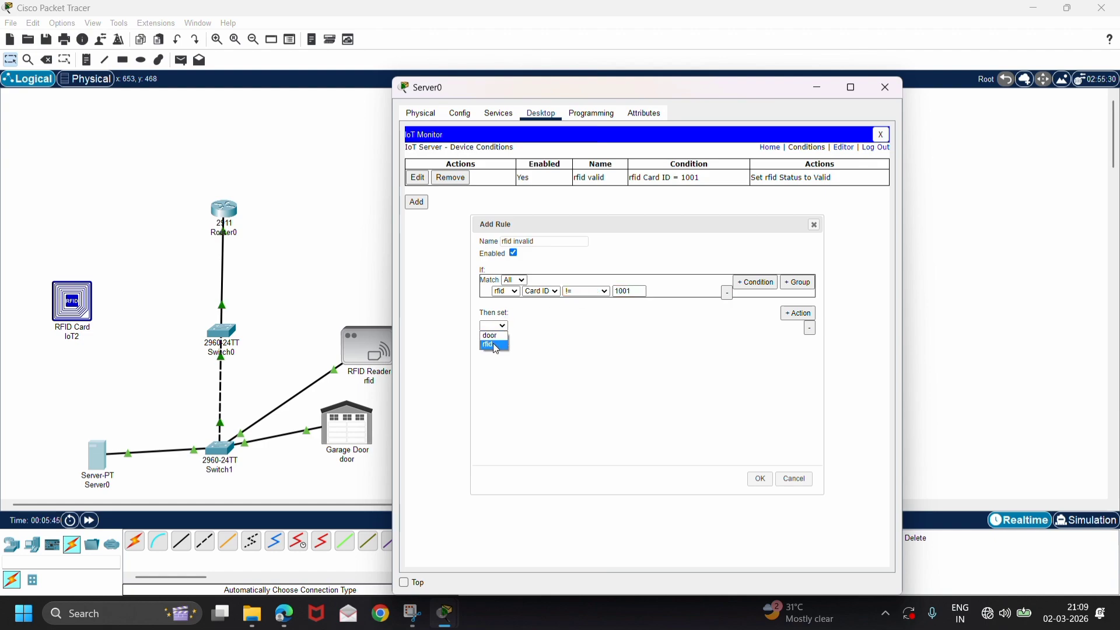
pyautogui.click(495, 345)
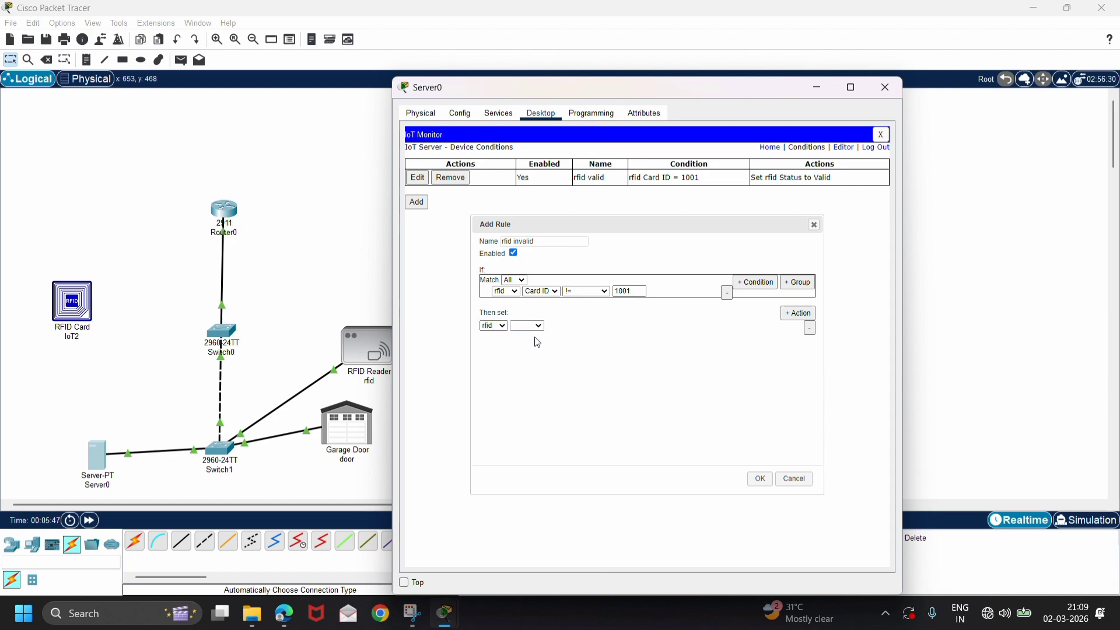
pyautogui.click(528, 325)
pyautogui.click(538, 336)
pyautogui.click(572, 325)
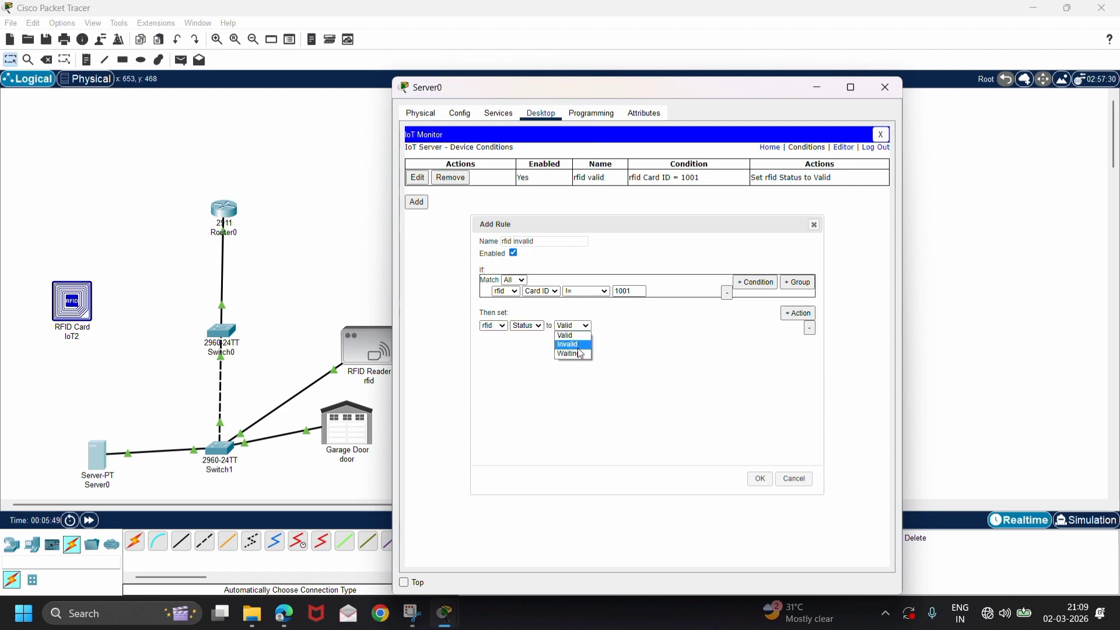
pyautogui.click(580, 345)
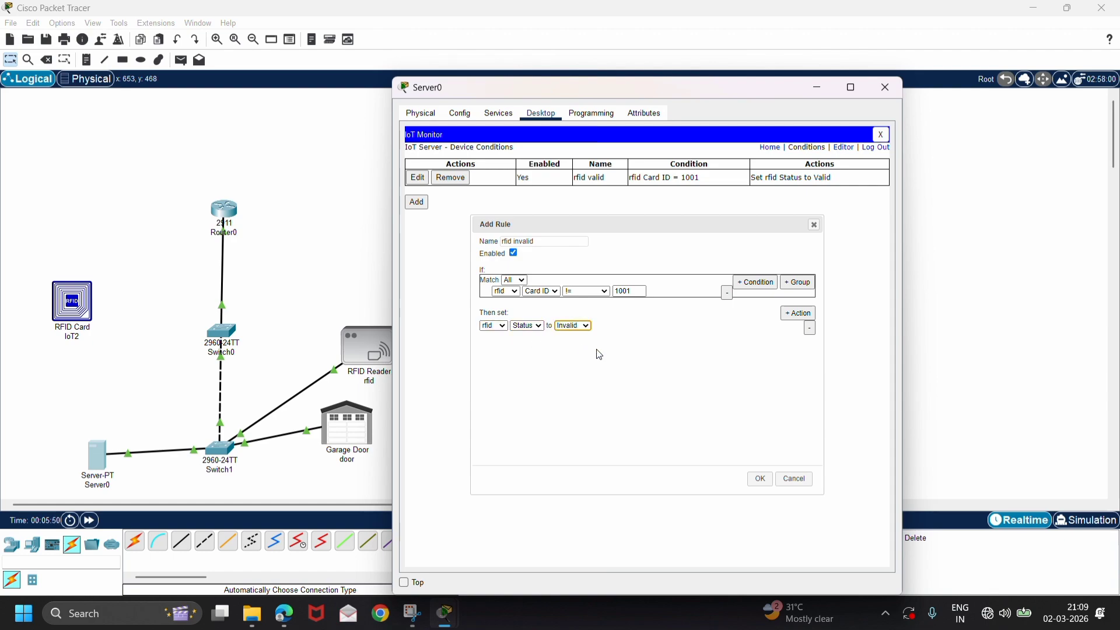
pyautogui.click(759, 479)
# Add a rule named door on with the condition rfid Status is Valid.
pyautogui.click(416, 219)
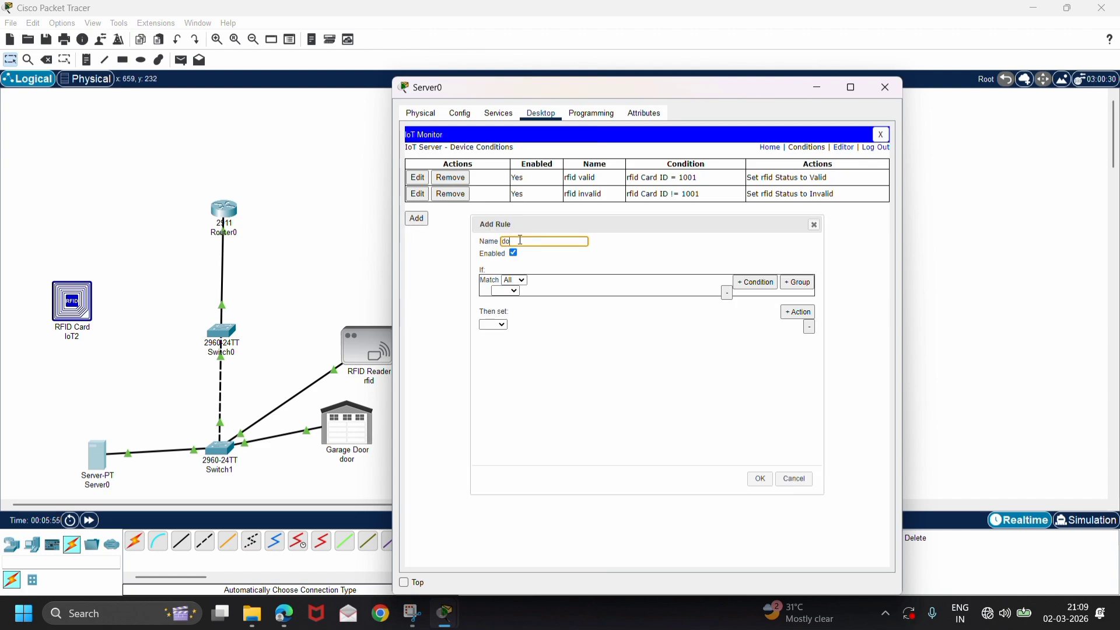
pyautogui.write('door on')
pyautogui.click(509, 291)
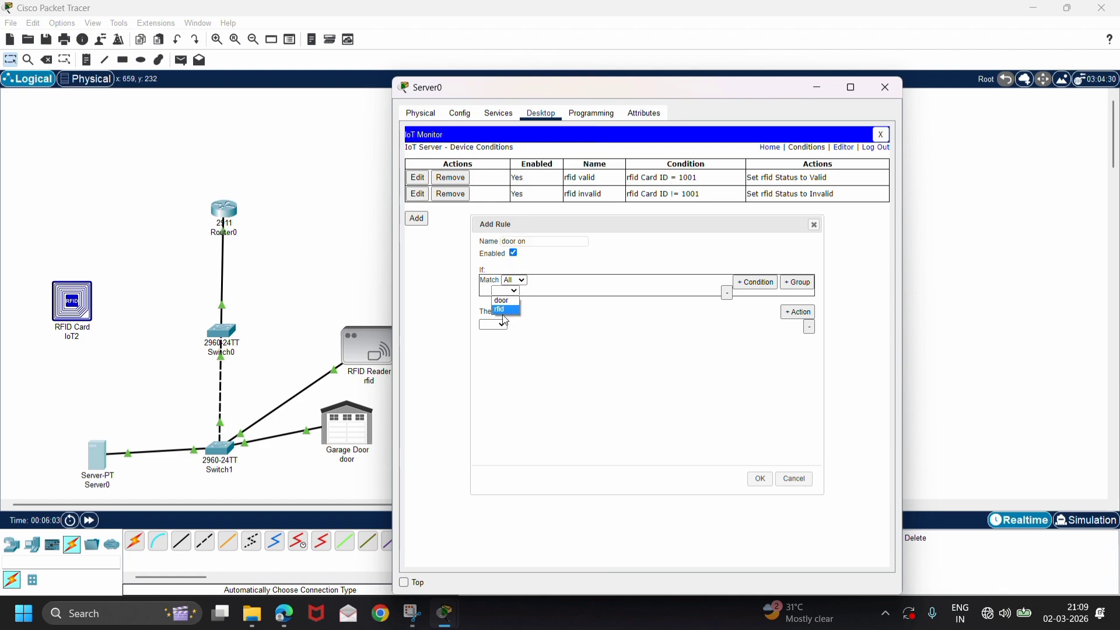
pyautogui.click(503, 310)
pyautogui.click(554, 291)
pyautogui.click(551, 308)
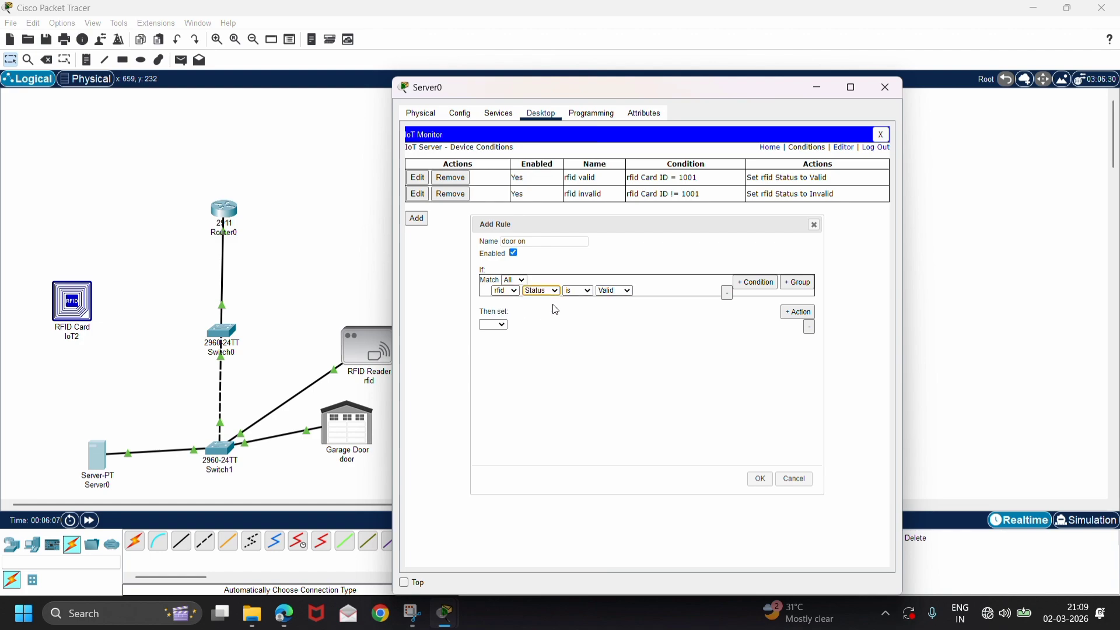
# Make the door on rule set the door's On property to true and save the rule.
pyautogui.click(493, 325)
pyautogui.click(490, 334)
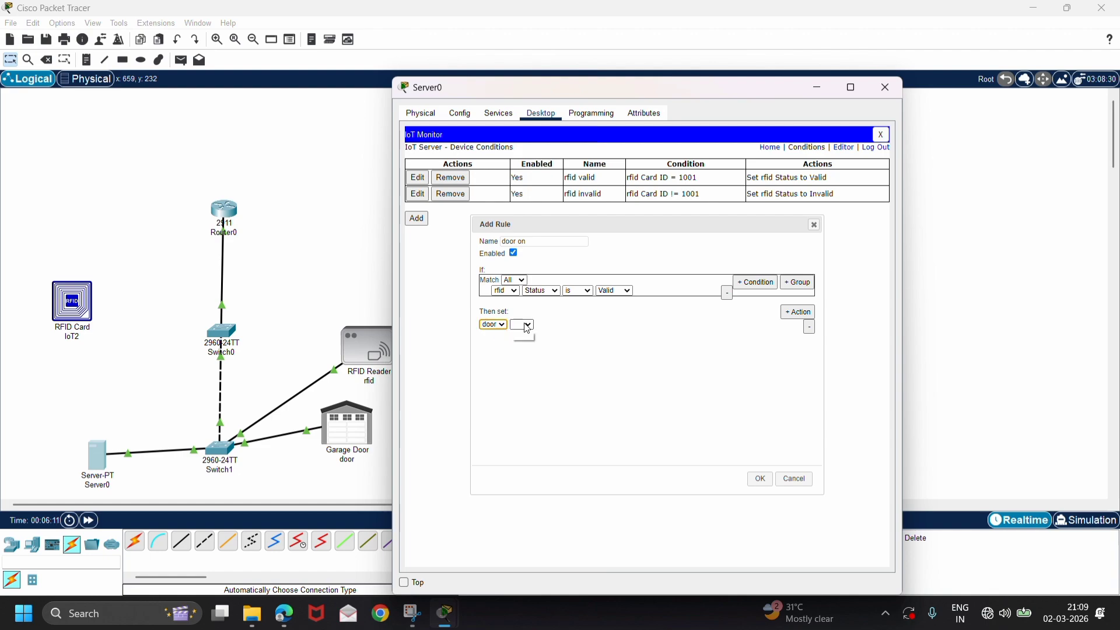
pyautogui.click(522, 325)
pyautogui.click(521, 337)
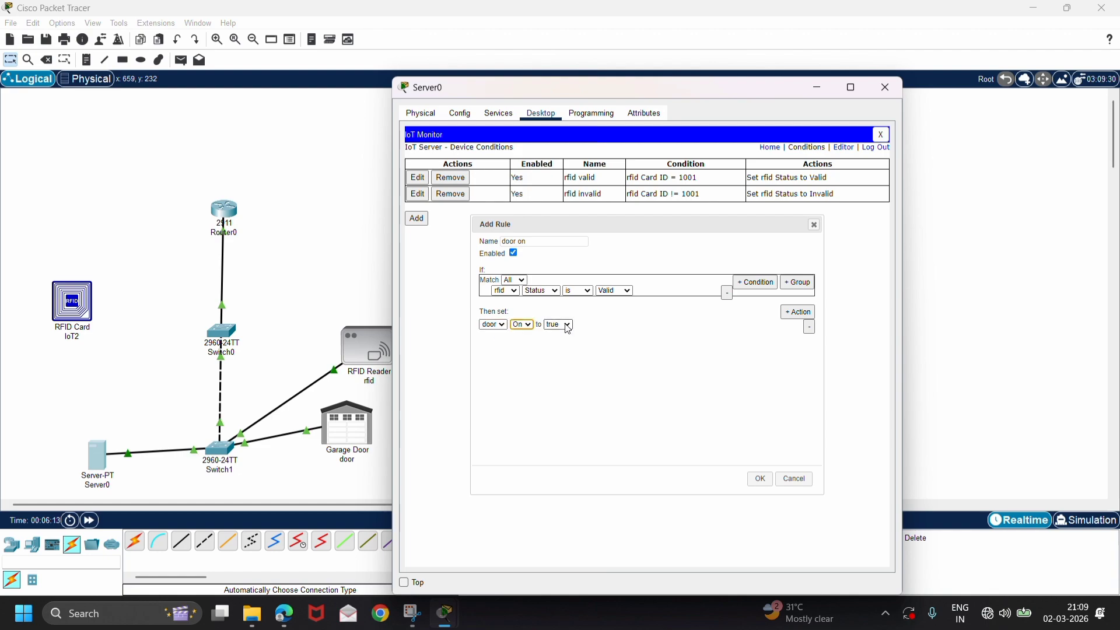
pyautogui.click(760, 479)
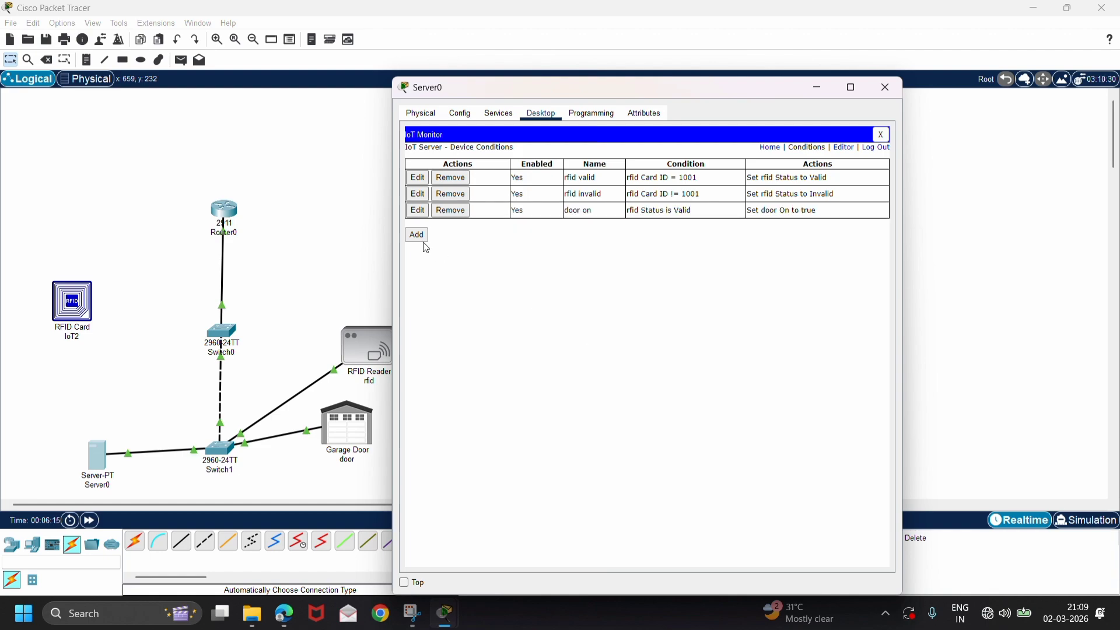
# Add a rule named door off with the condition rfid Status is Invalid.
pyautogui.click(417, 236)
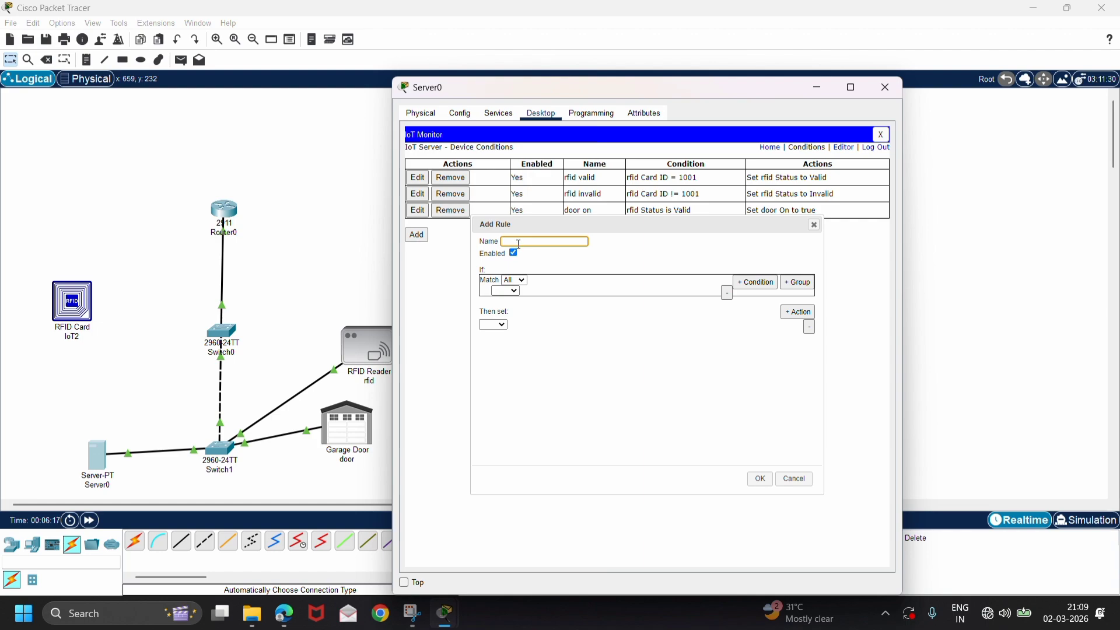
pyautogui.write('rfi')
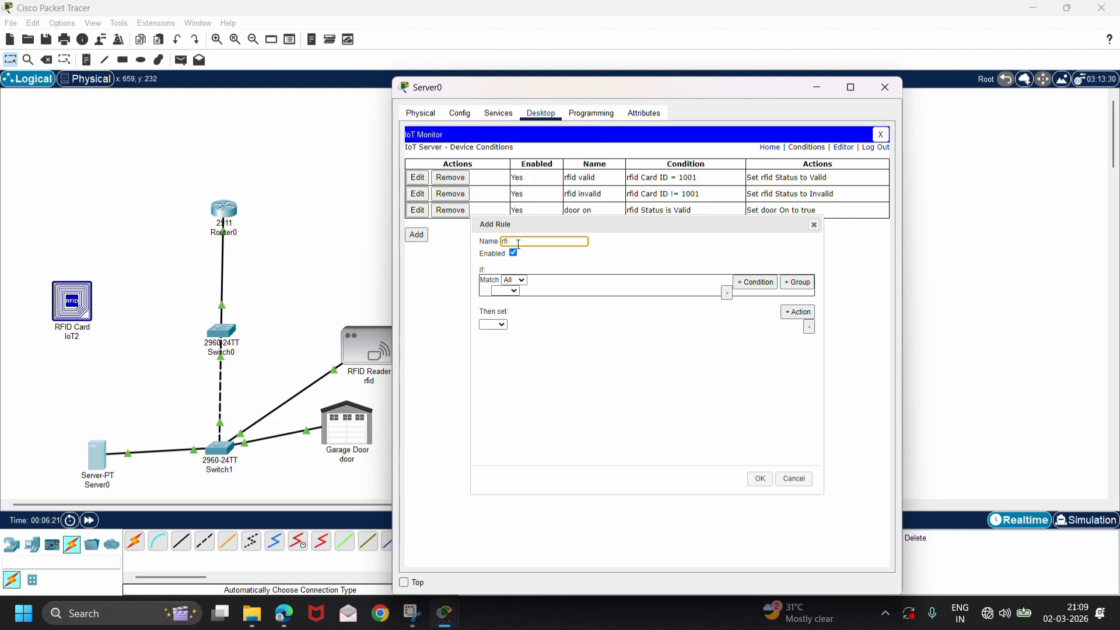
pyautogui.write('door off')
pyautogui.click(514, 291)
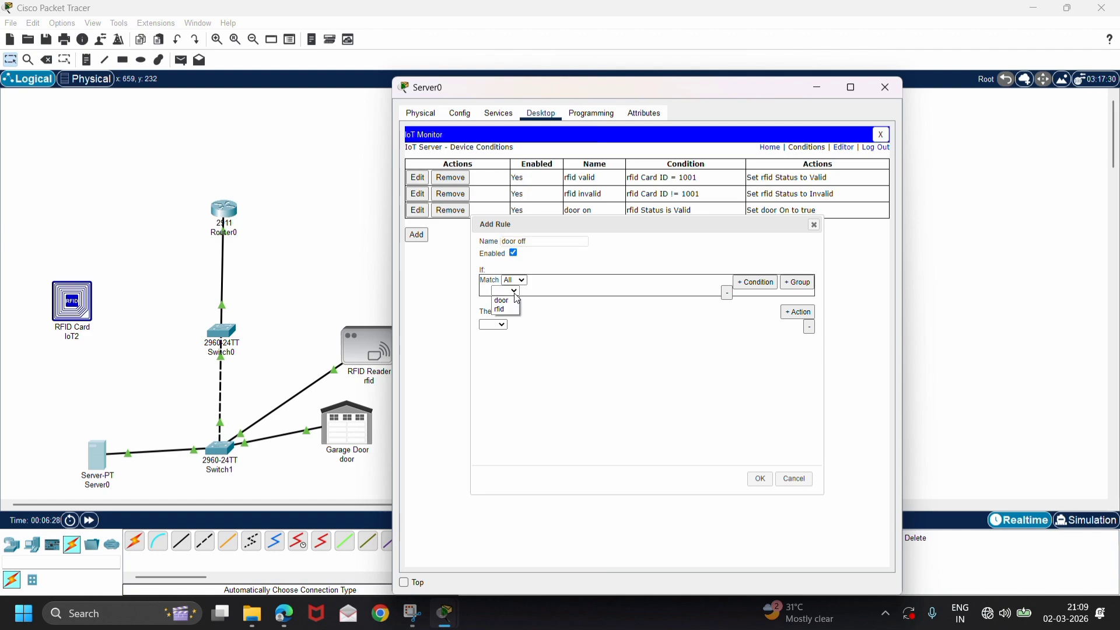
pyautogui.click(500, 311)
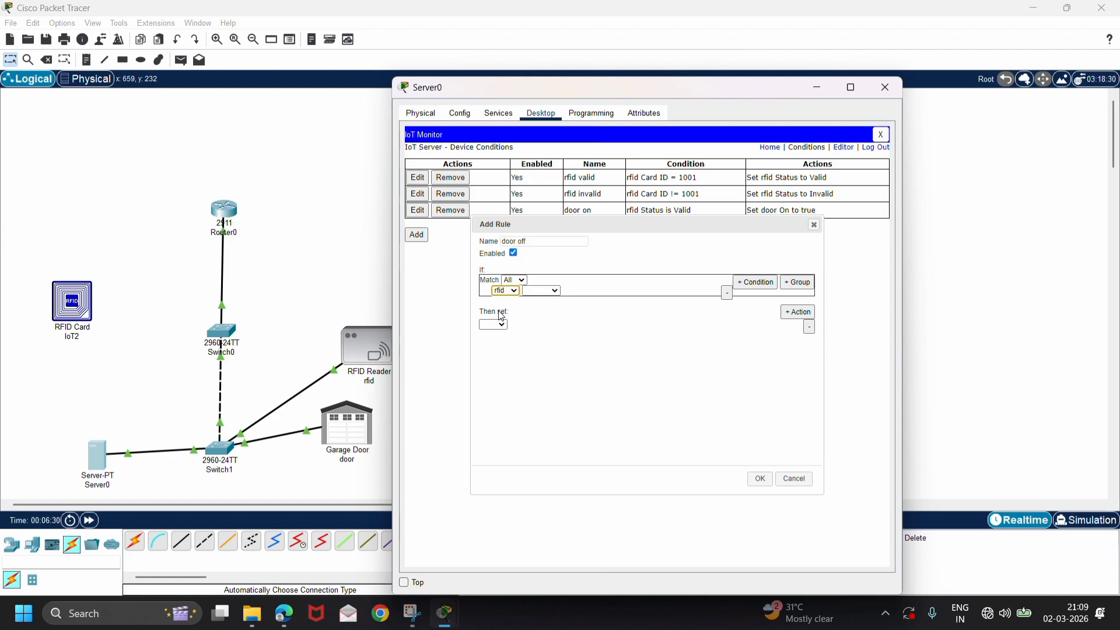
pyautogui.click(542, 291)
pyautogui.click(536, 310)
pyautogui.click(617, 291)
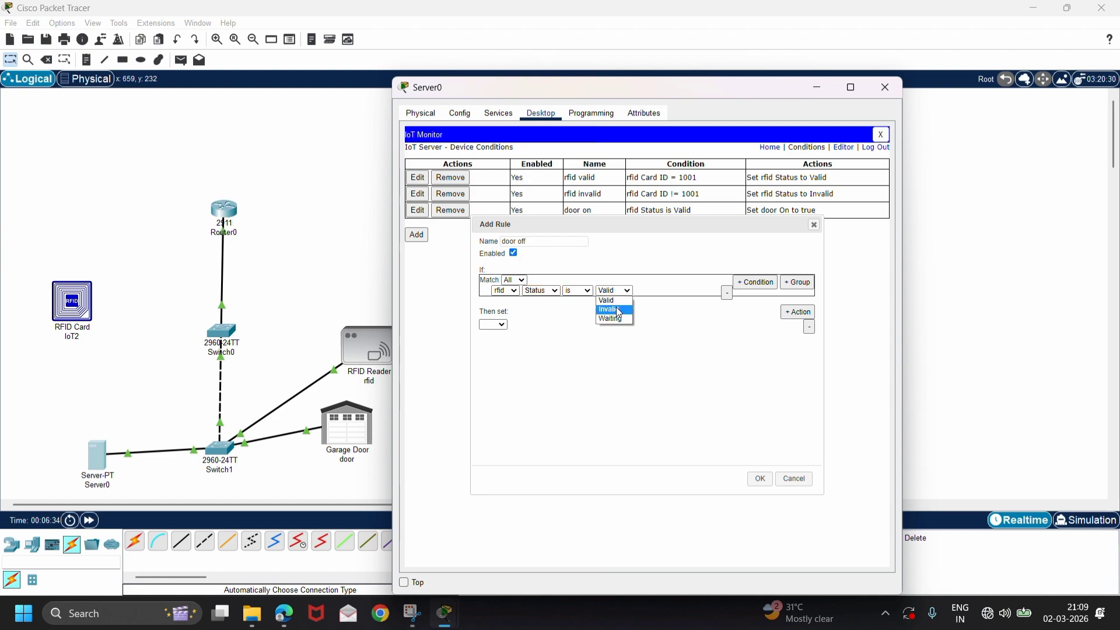
pyautogui.click(620, 310)
# Make the door off rule set the door's On property to false, save the rule and close the Server0 window.
pyautogui.click(494, 325)
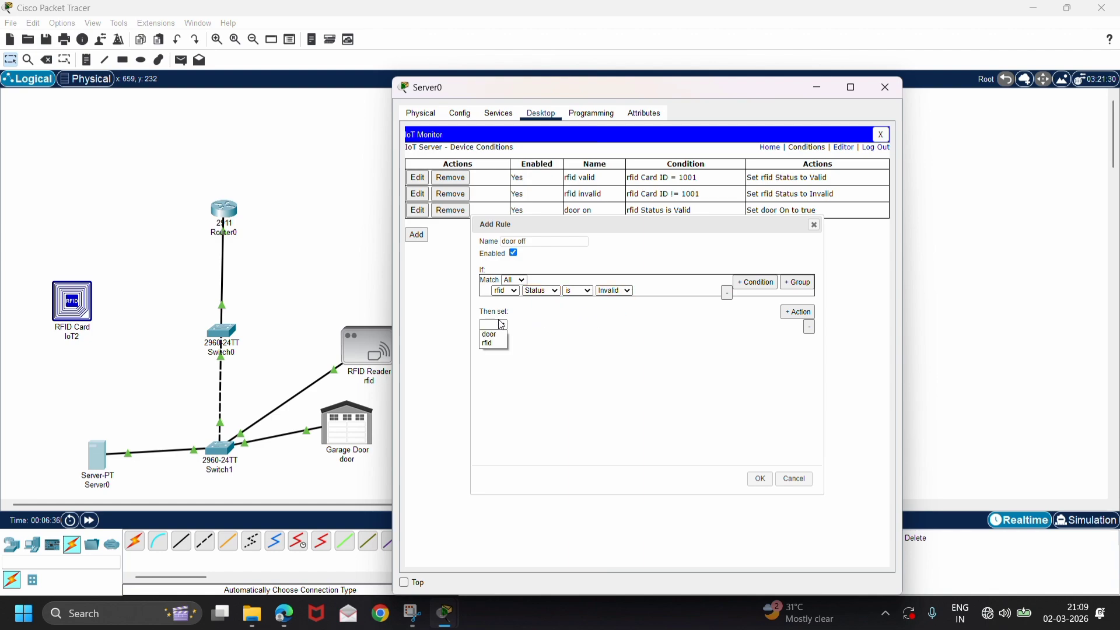
pyautogui.click(496, 336)
pyautogui.click(533, 332)
pyautogui.click(522, 336)
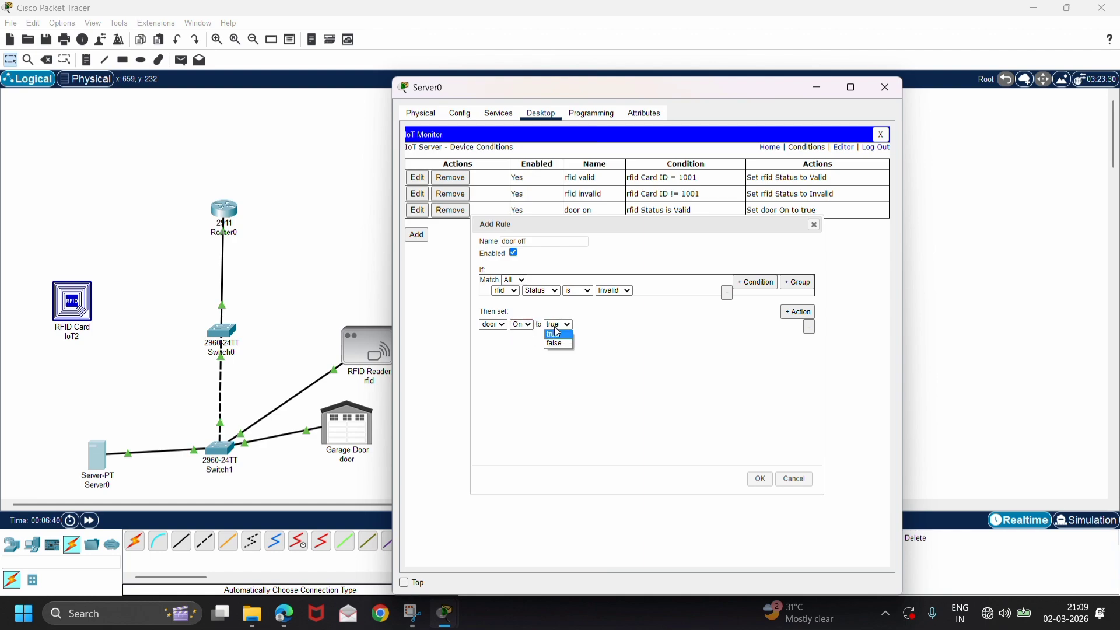
pyautogui.click(558, 343)
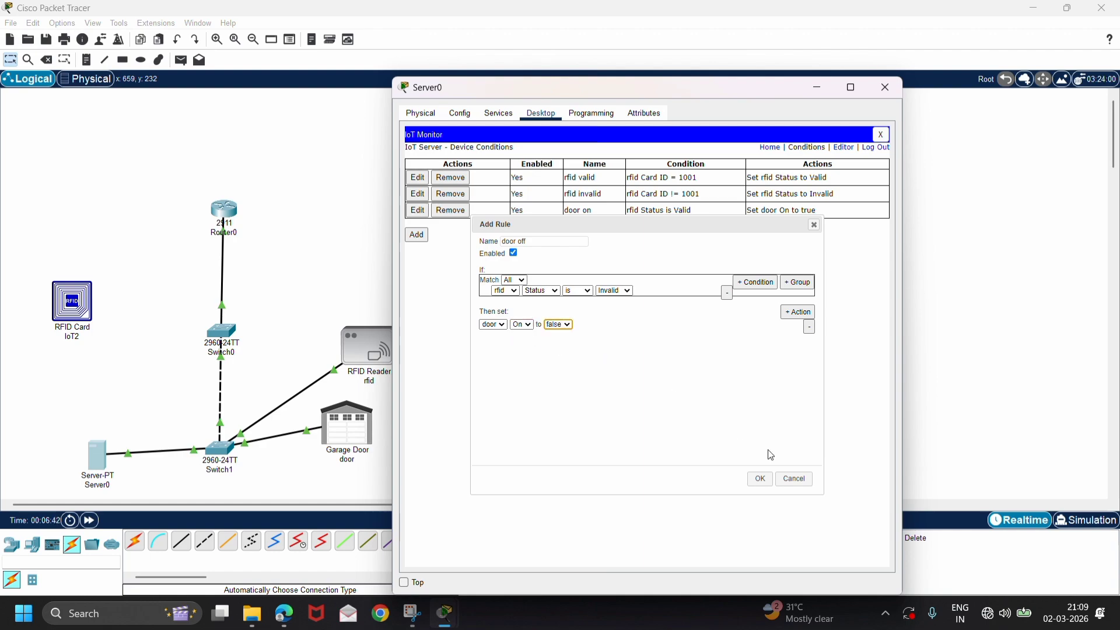
pyautogui.click(762, 479)
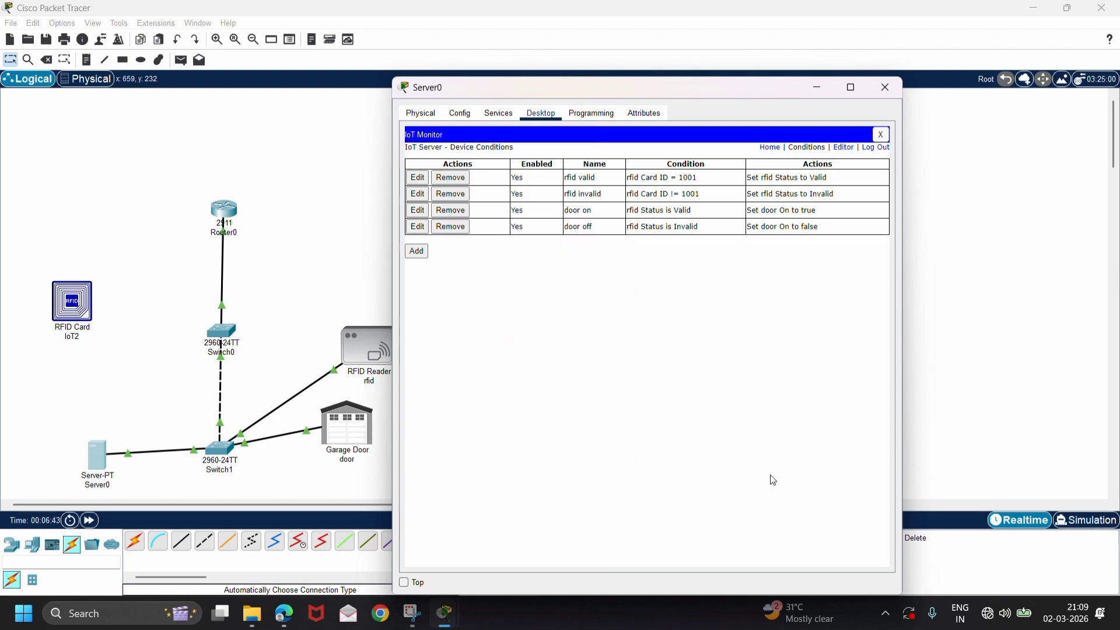
pyautogui.click(886, 89)
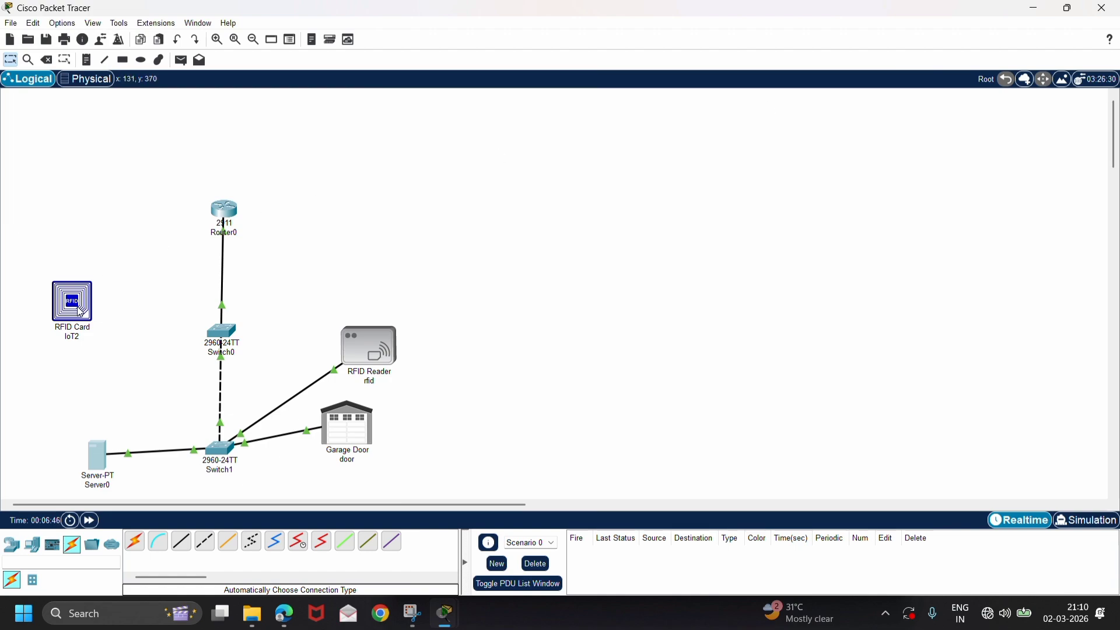
# Move the RFID card IoT2 across to the far side of the RFID reader and add a second RFID card beside it.
pyautogui.moveTo(79, 315); pyautogui.dragTo(577, 326)
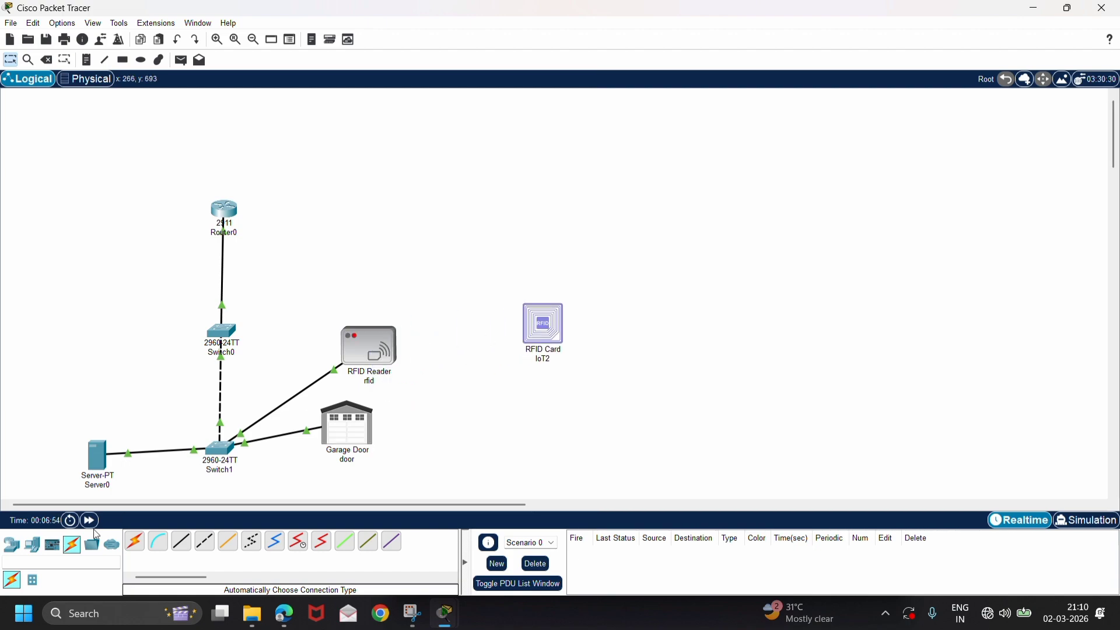
pyautogui.click(32, 544)
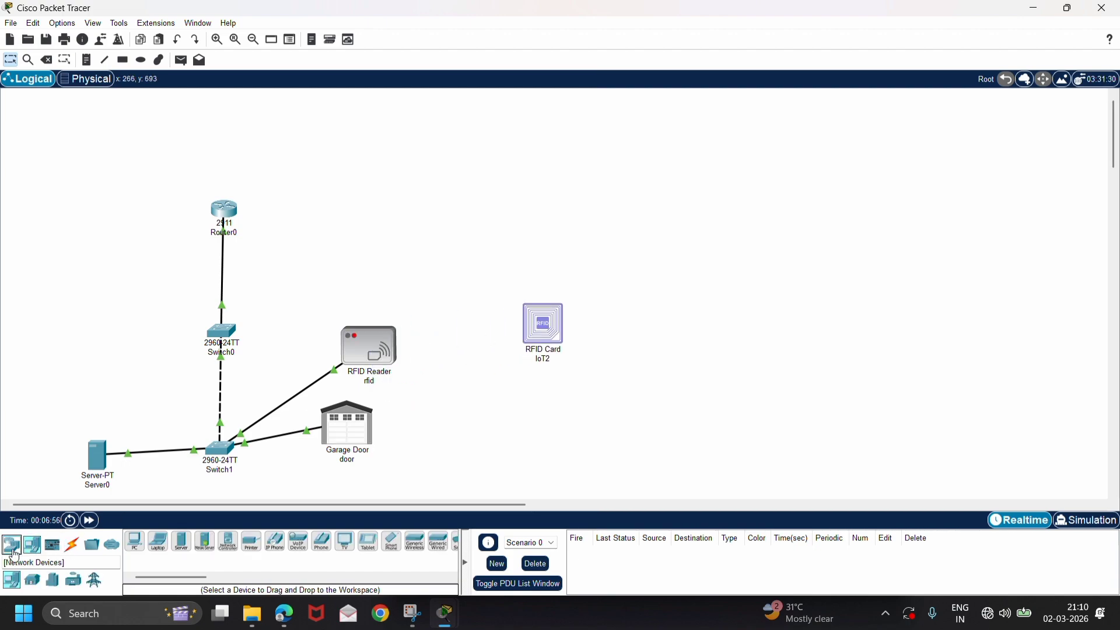
pyautogui.click(13, 548)
pyautogui.click(32, 580)
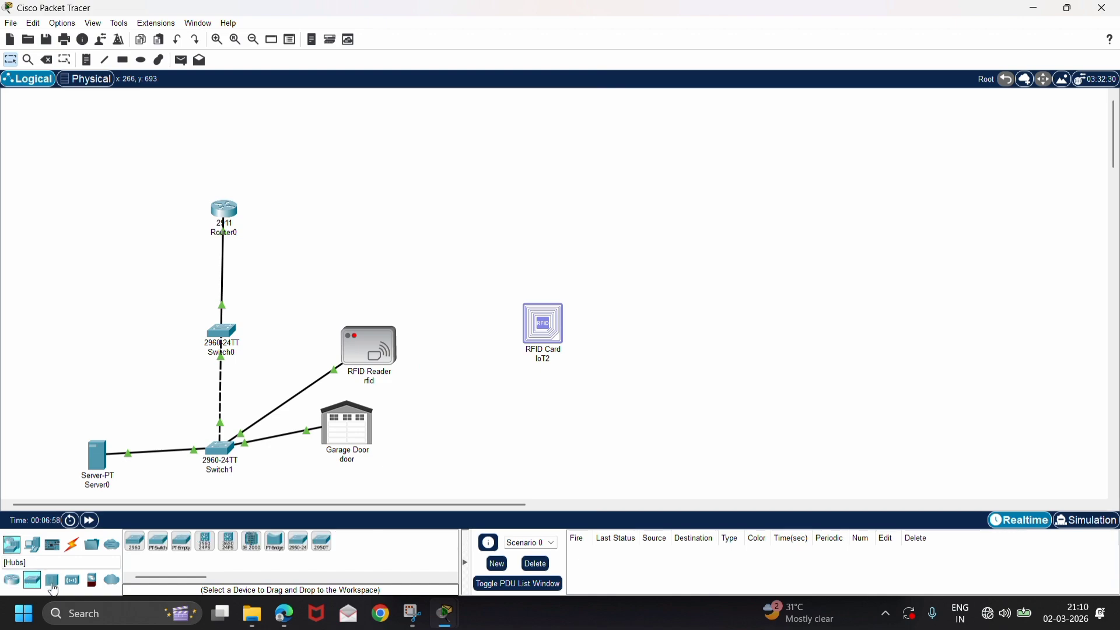
pyautogui.click(72, 580)
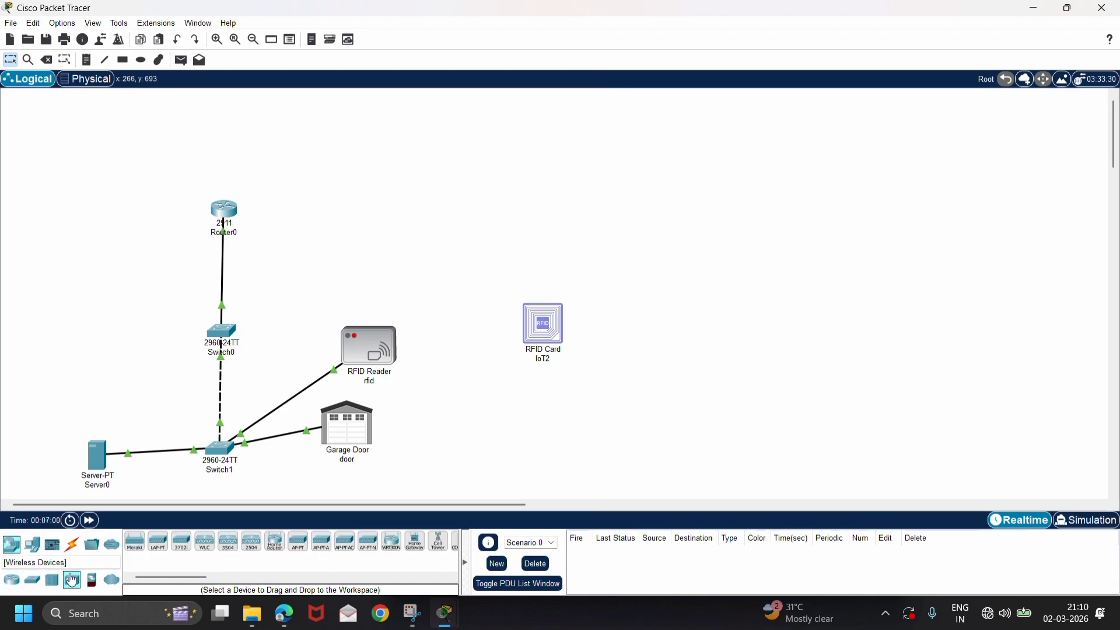
pyautogui.click(32, 544)
pyautogui.click(53, 582)
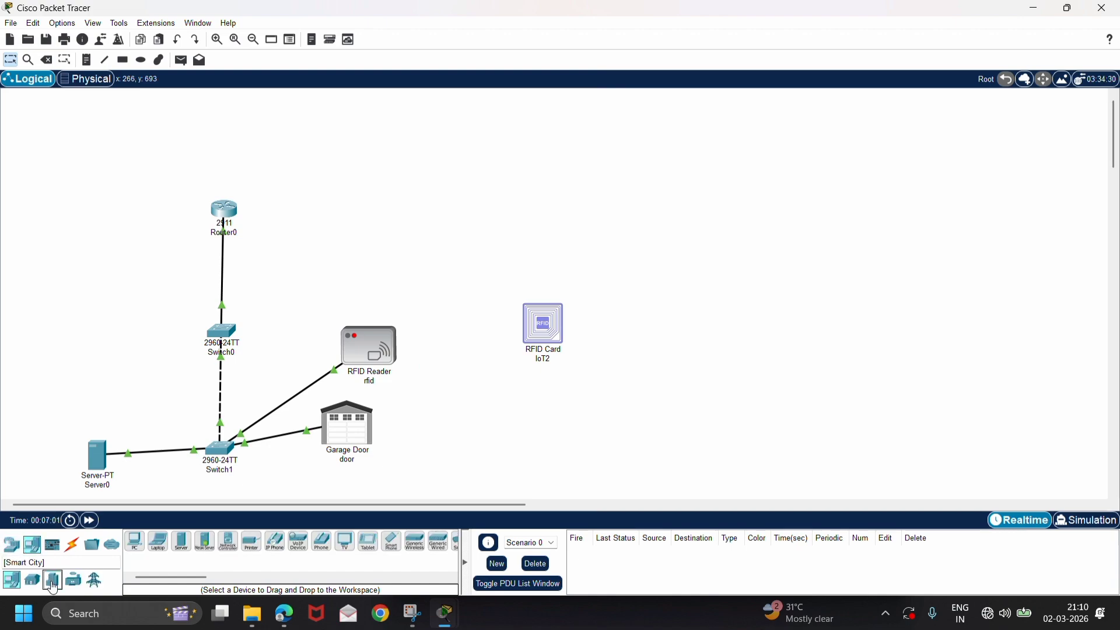
pyautogui.click(52, 583)
pyautogui.moveTo(298, 542); pyautogui.dragTo(669, 350)
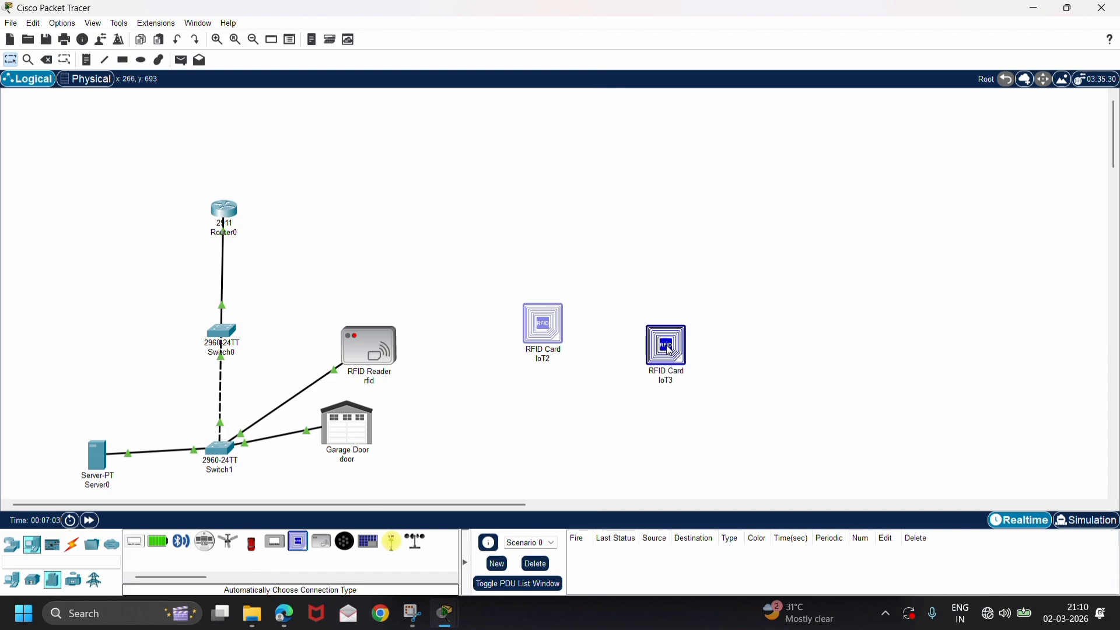
# Set the CardID property of the new RFID card IoT3 to 1002 and close its window.
pyautogui.click(671, 349)
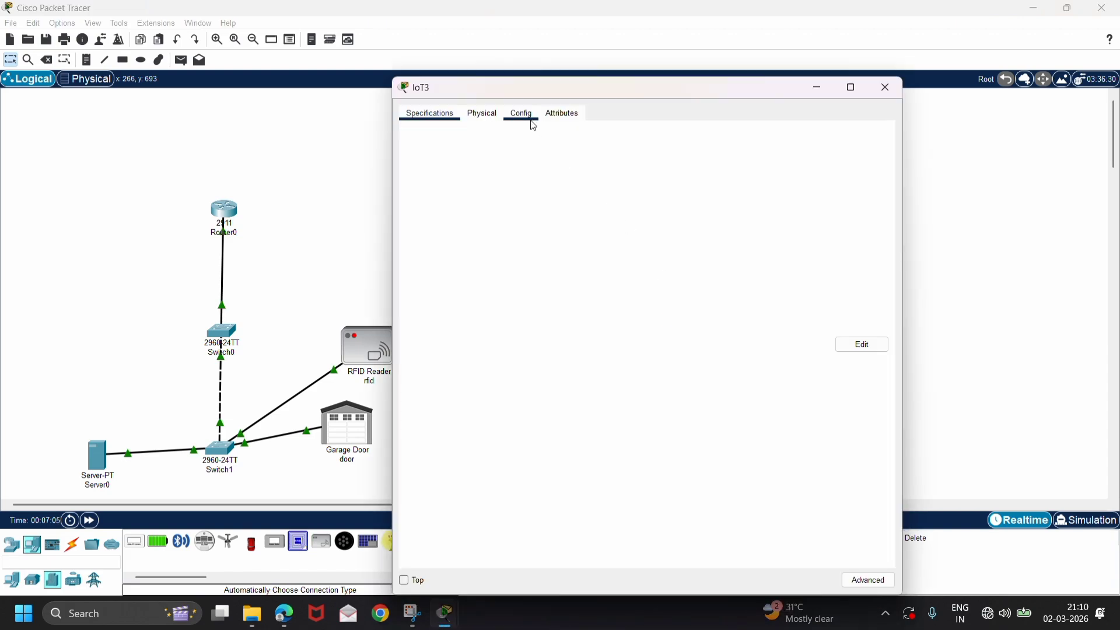
pyautogui.click(532, 118)
pyautogui.click(562, 114)
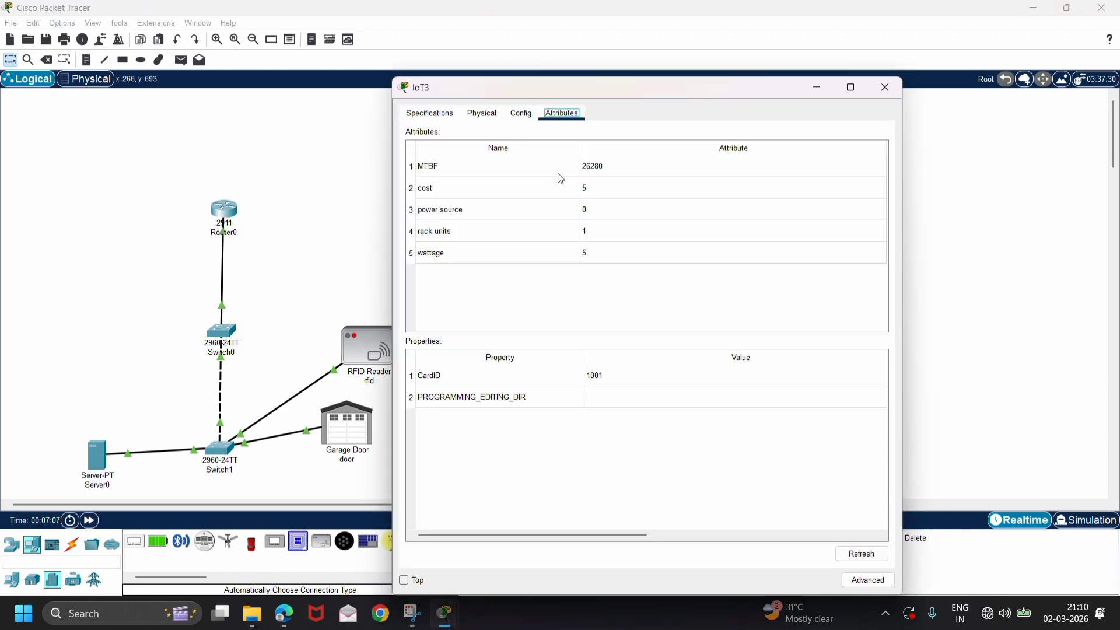
pyautogui.click(618, 373)
pyautogui.click(619, 372)
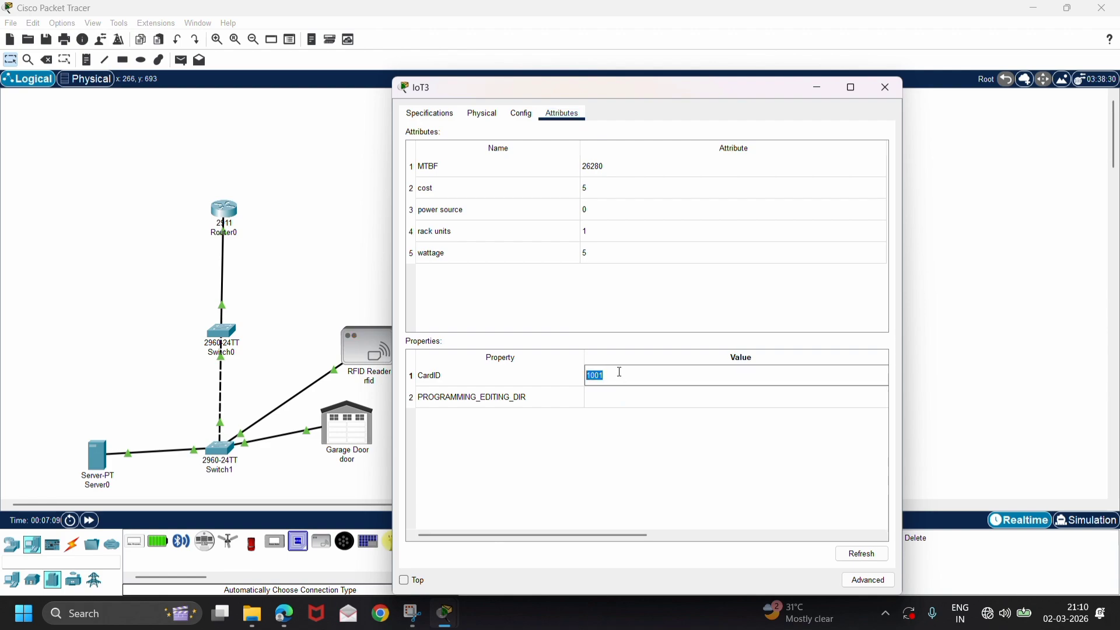
pyautogui.click(620, 372)
pyautogui.press('BackSpace')
pyautogui.write('2')
pyautogui.click(1015, 288)
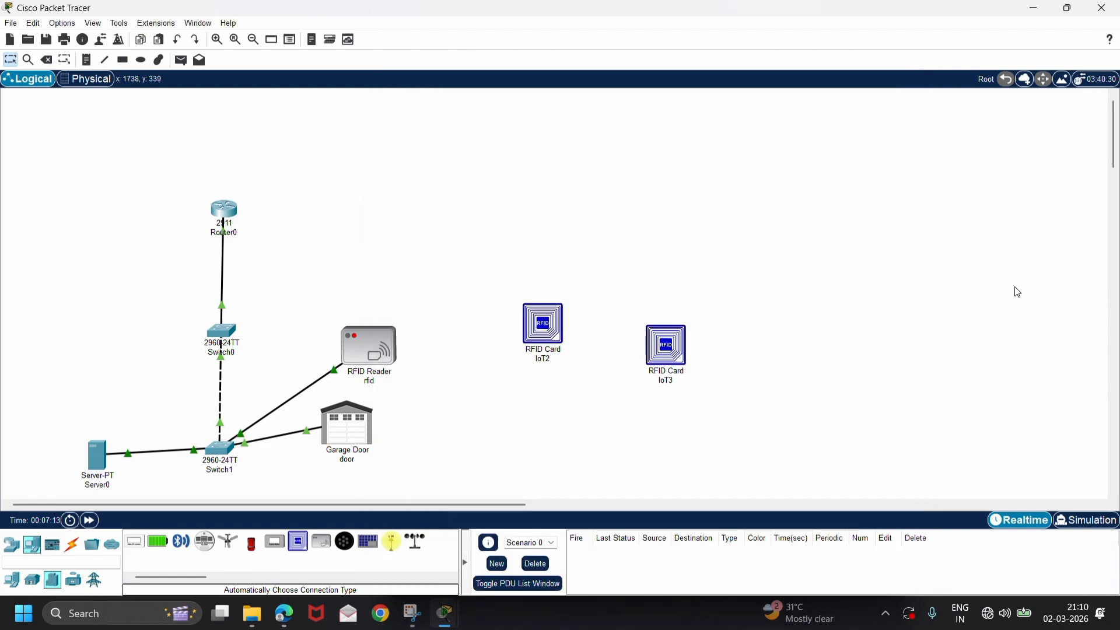
# Rename the RFID card IoT2 as 1001 and the RFID card IoT3 as 1002.
pyautogui.click(551, 360)
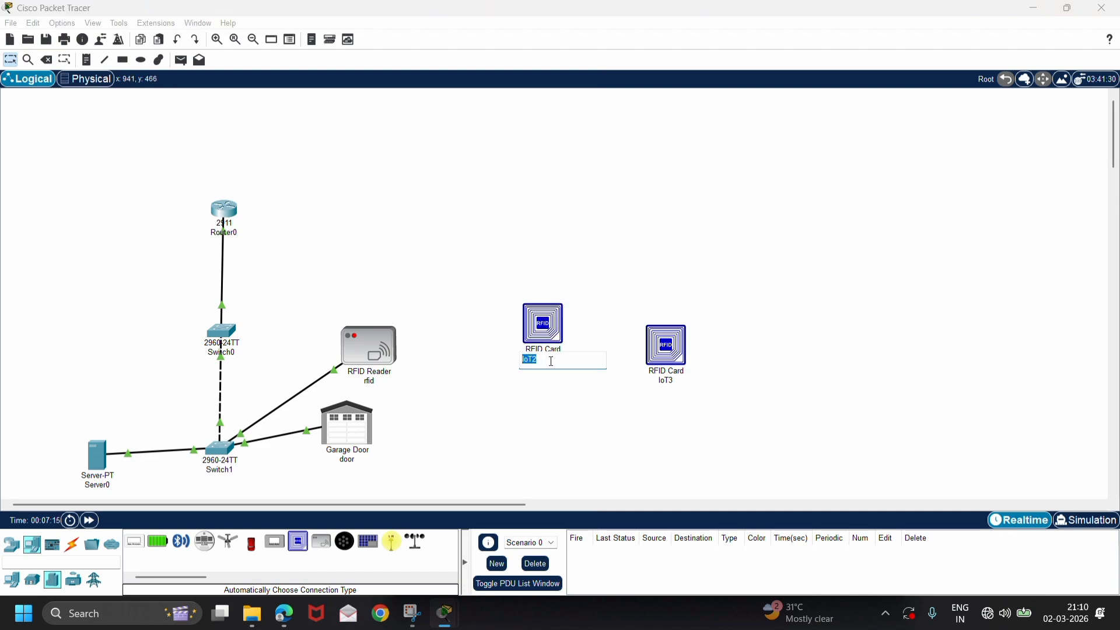
pyautogui.press('BackSpace')
pyautogui.write('1001')
pyautogui.click(674, 382)
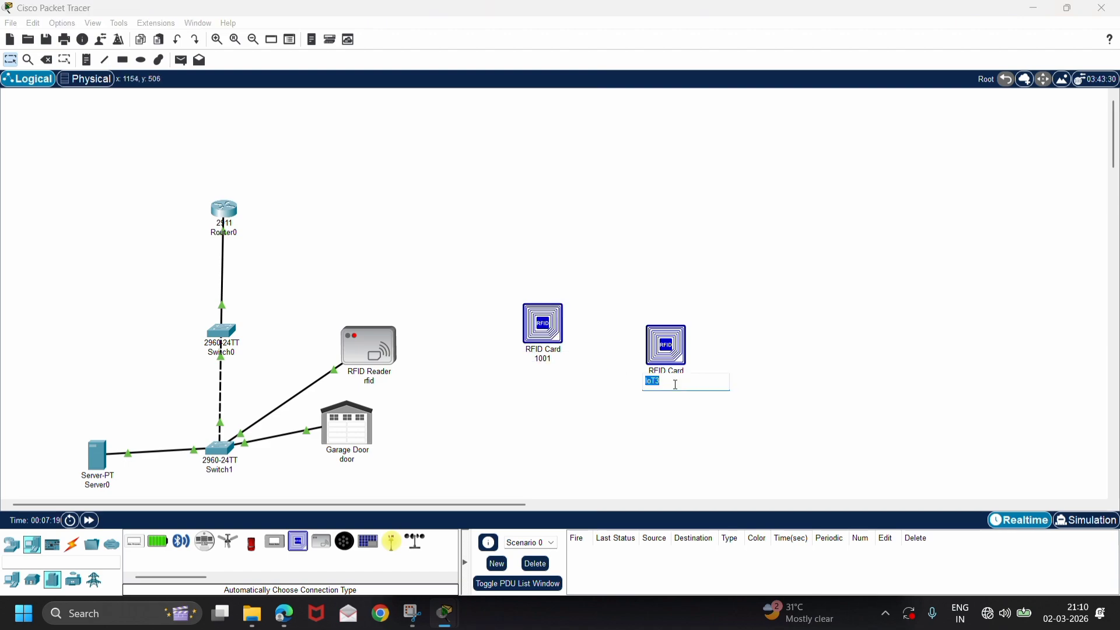
pyautogui.write('1002')
pyautogui.click(813, 337)
# Reposition the RFID cards 1001 and 1002 in the workspace, placing card 1001 higher than the RFID reader.
pyautogui.moveTo(546, 337); pyautogui.dragTo(536, 280)
pyautogui.moveTo(665, 357)
pyautogui.mouseDown()
pyautogui.moveTo(401, 360)
pyautogui.moveTo(663, 352)
pyautogui.mouseUp()
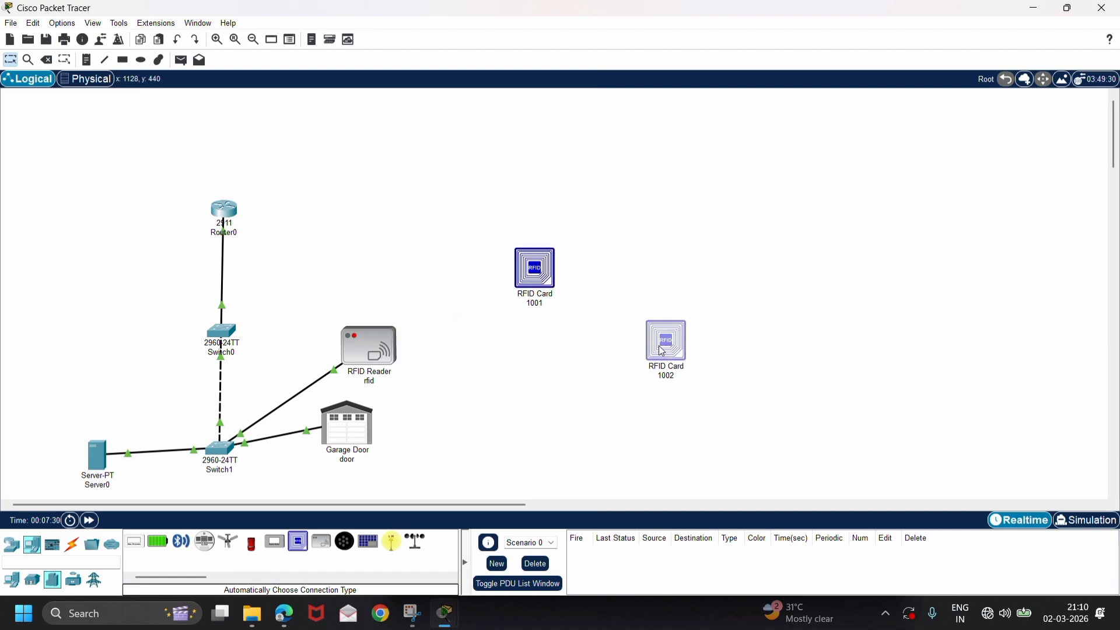